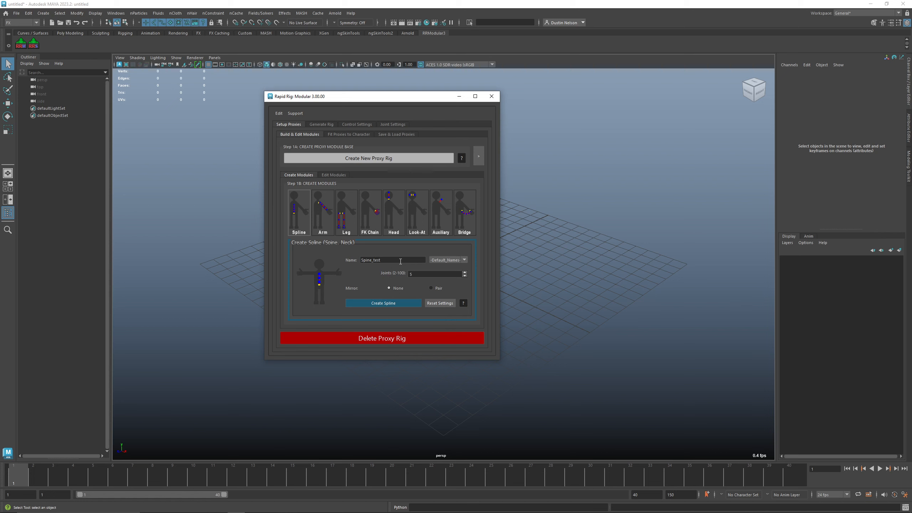
Step: Browse the Rapid Rig: Modular window's Setup Proxies, Generate Rig, Control Settings and Joint Settings tabs
{"action": "left_click_drag", "start_coordinate": [380, 96], "coordinate": [476, 98]}
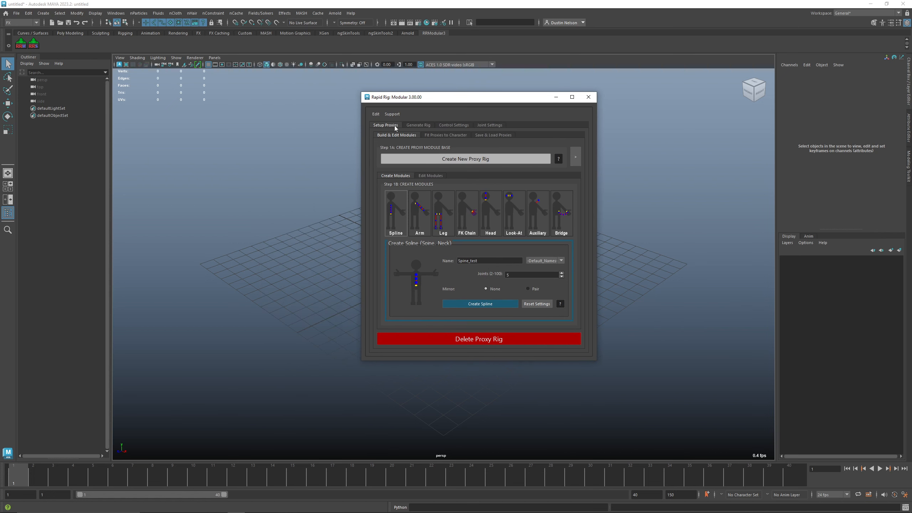
{"action": "left_click", "coordinate": [415, 125]}
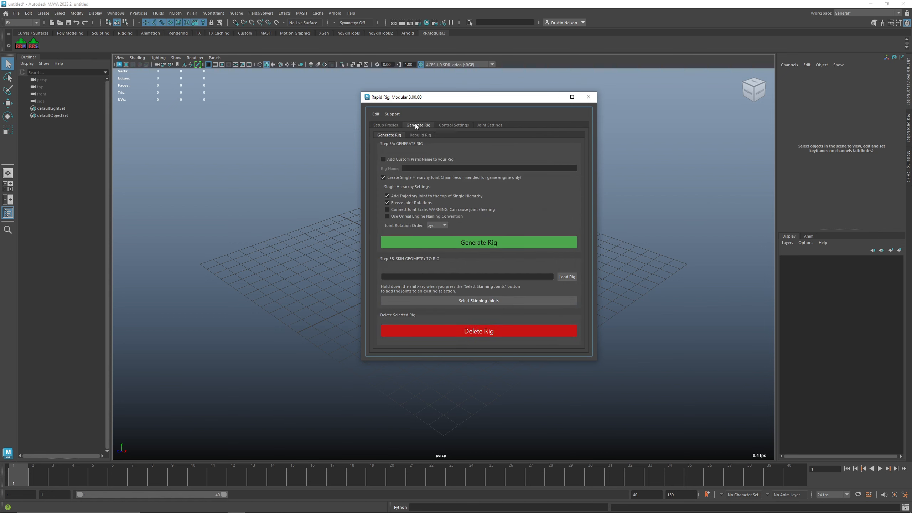
{"action": "left_click", "coordinate": [455, 125]}
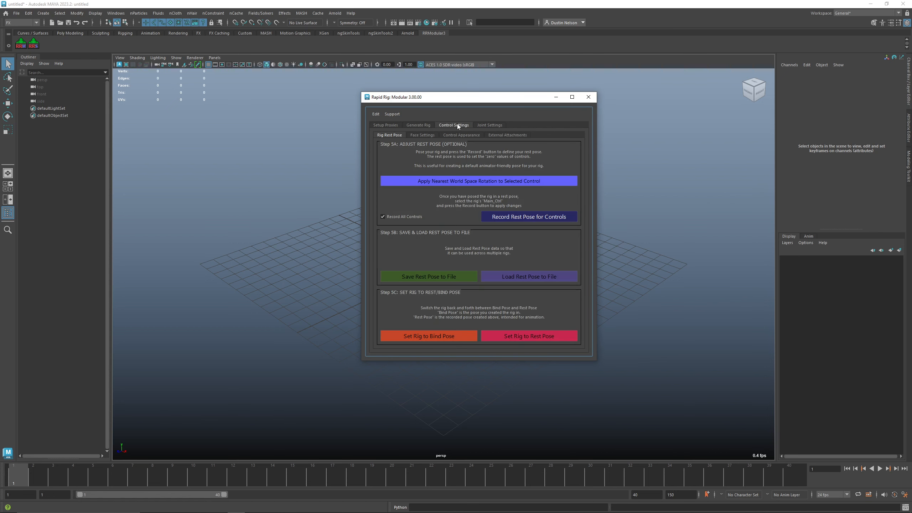
{"action": "left_click", "coordinate": [491, 124]}
{"action": "left_click", "coordinate": [383, 125]}
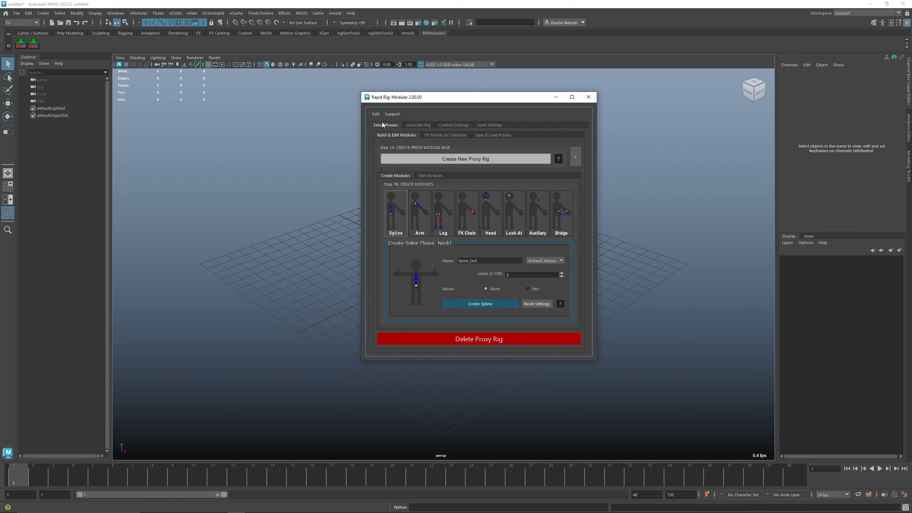
{"action": "left_click", "coordinate": [427, 126]}
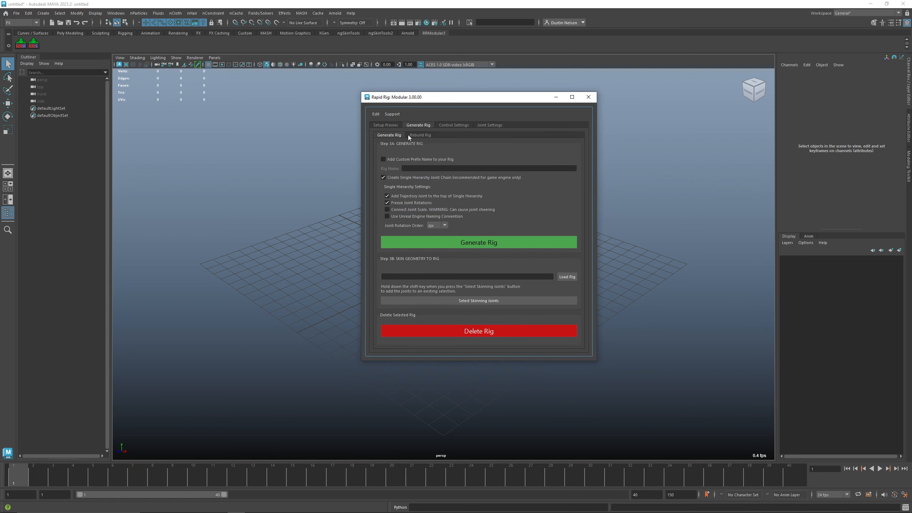
{"action": "left_click", "coordinate": [395, 125]}
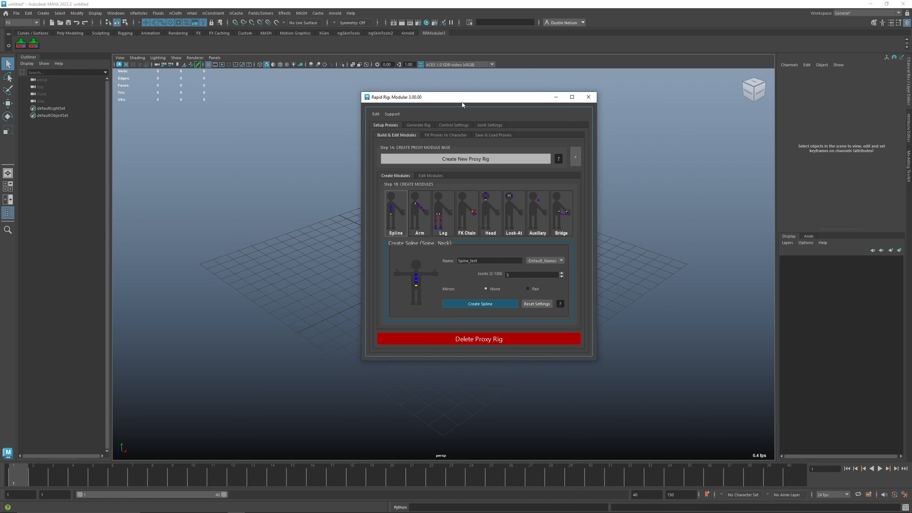
{"action": "left_click_drag", "start_coordinate": [462, 103], "coordinate": [608, 135]}
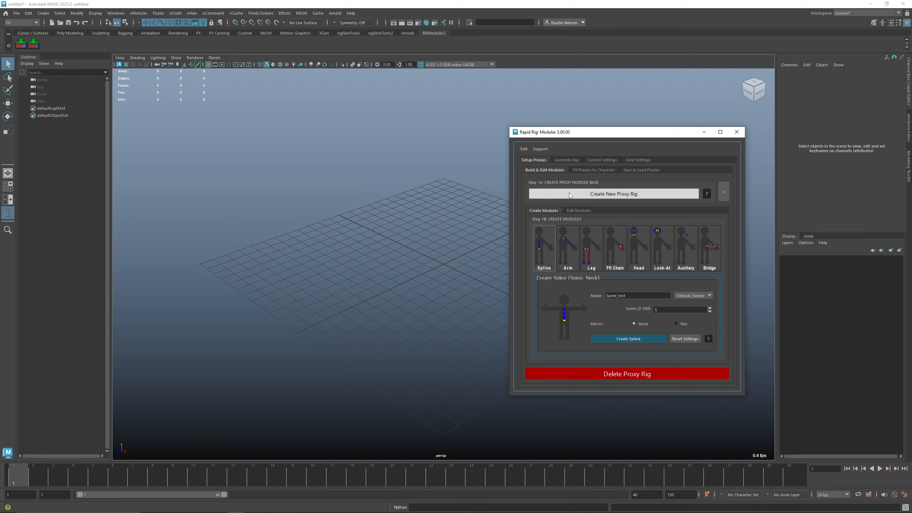
Step: Create a new proxy rig with the template option turned off, keeping the left_ and right_ prefixes
{"action": "left_click", "coordinate": [604, 196]}
{"action": "left_click_drag", "start_coordinate": [439, 227], "coordinate": [233, 172]}
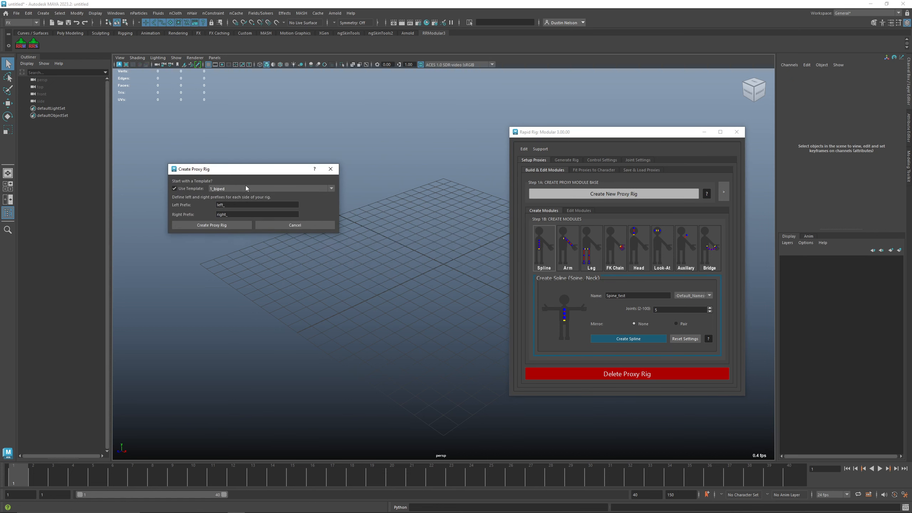
{"action": "left_click", "coordinate": [245, 187]}
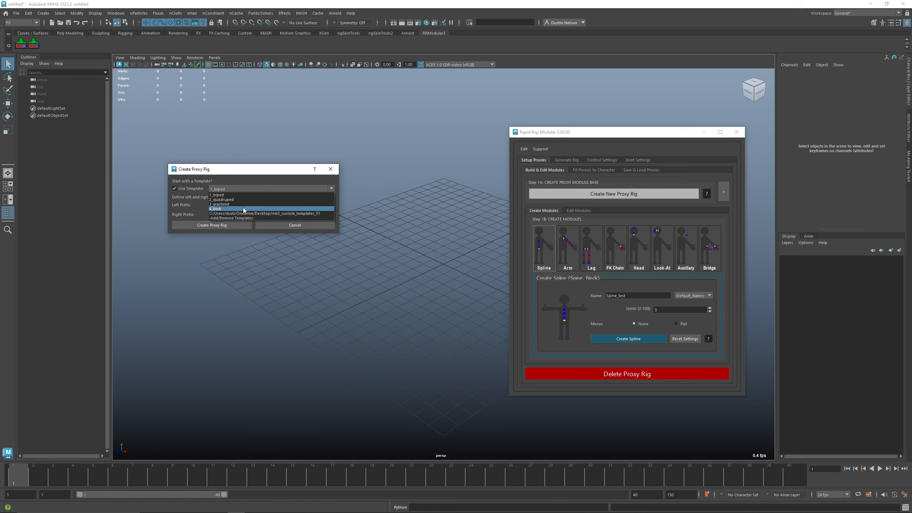
{"action": "left_click", "coordinate": [279, 173]}
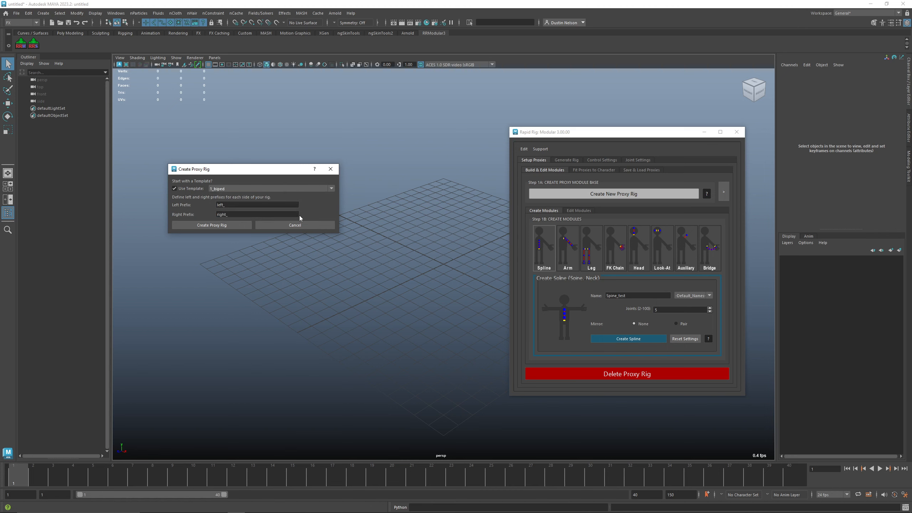
{"action": "left_click", "coordinate": [194, 189]}
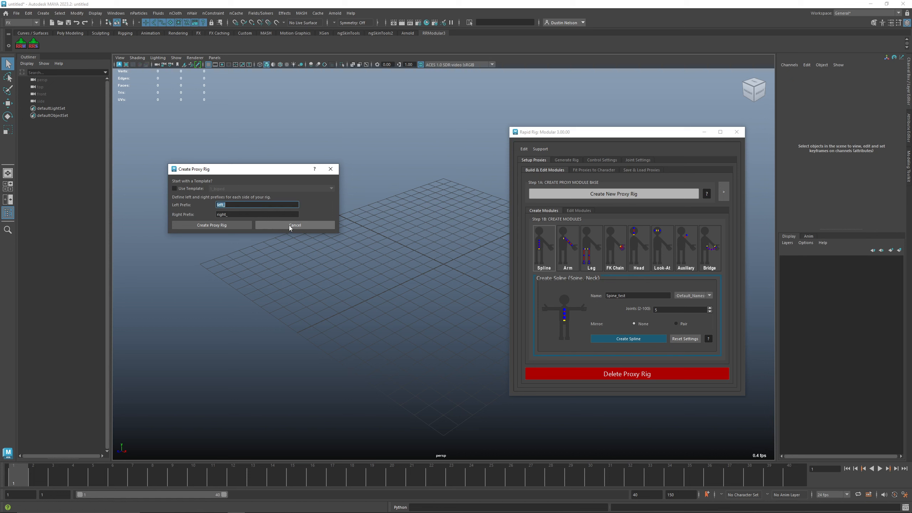
{"action": "left_click", "coordinate": [246, 226]}
Step: Move the proxy rig root control up to about 9.7 units in Y
{"action": "middle_click_drag", "start_coordinate": [438, 233], "coordinate": [400, 232], "text": "alt"}
{"action": "key", "text": "w"}
{"action": "left_click_drag", "start_coordinate": [397, 231], "coordinate": [410, 89], "text": "alt"}
{"action": "right_click_drag", "start_coordinate": [421, 212], "coordinate": [358, 202], "text": "alt"}
{"action": "middle_click_drag", "start_coordinate": [358, 202], "coordinate": [334, 208], "text": "alt"}
{"action": "left_click_drag", "start_coordinate": [335, 207], "coordinate": [386, 152], "text": "alt"}
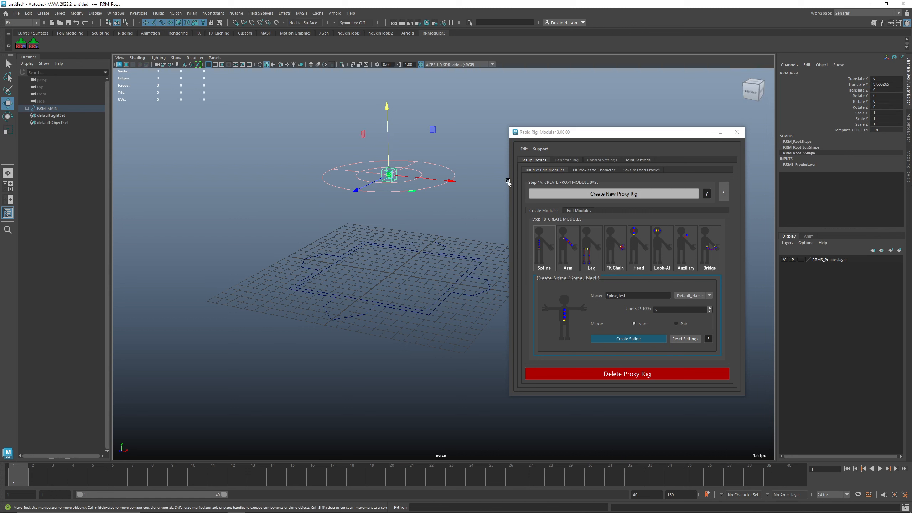
Step: Open the Leg module settings and choose Leg as the module name
{"action": "left_click", "coordinate": [570, 252]}
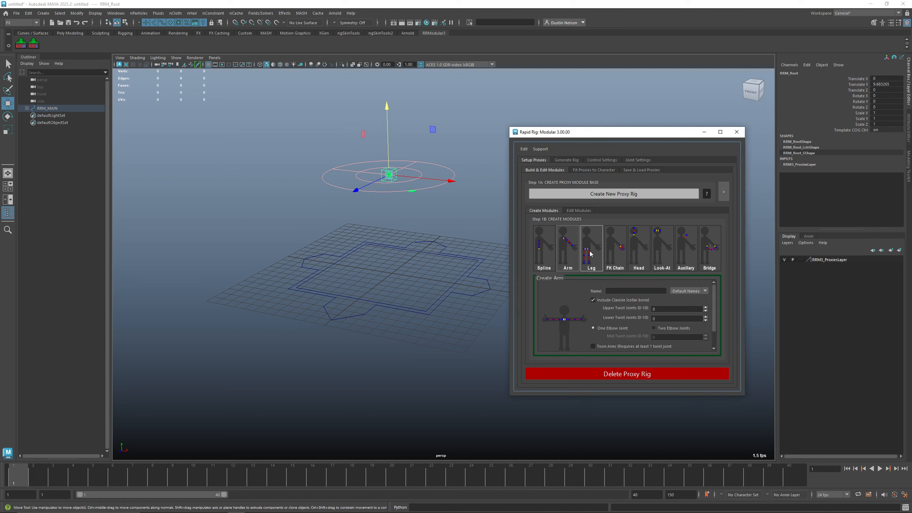
{"action": "left_click", "coordinate": [615, 250]}
{"action": "left_click", "coordinate": [634, 255]}
{"action": "left_click", "coordinate": [594, 262]}
{"action": "left_click", "coordinate": [686, 291]}
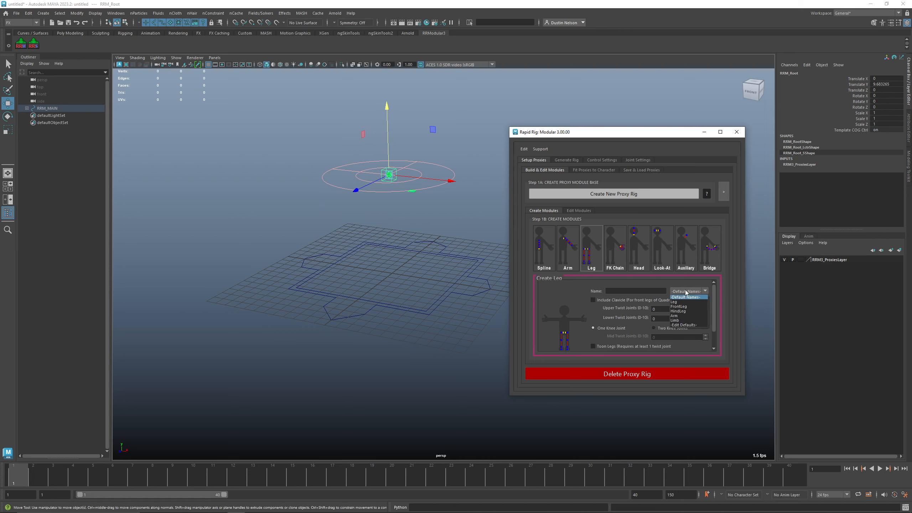
{"action": "left_click", "coordinate": [642, 291]}
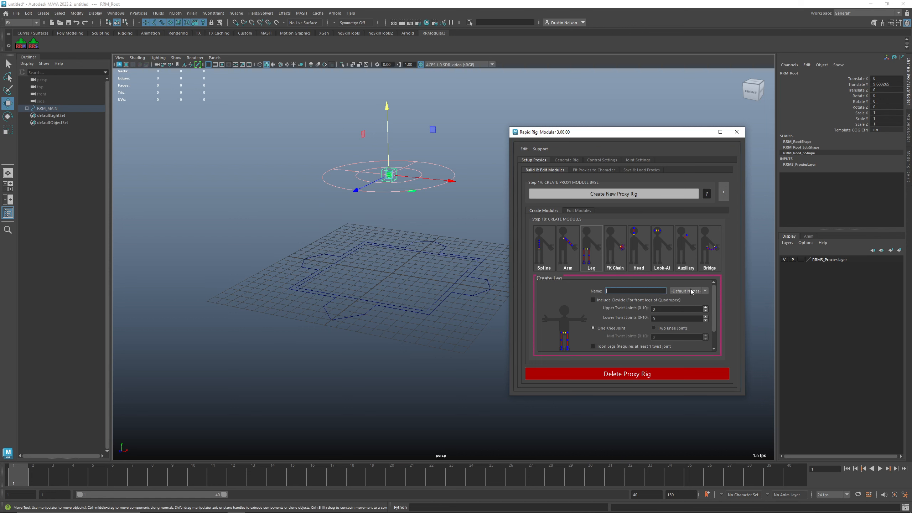
{"action": "left_click", "coordinate": [692, 291]}
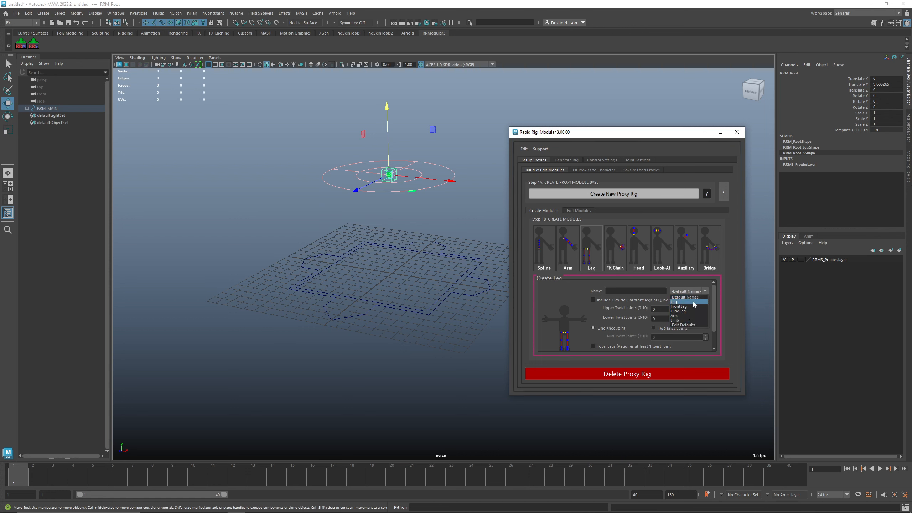
{"action": "left_click", "coordinate": [694, 304]}
Step: Open the module default names editor and close it without changes
{"action": "left_click", "coordinate": [687, 291]}
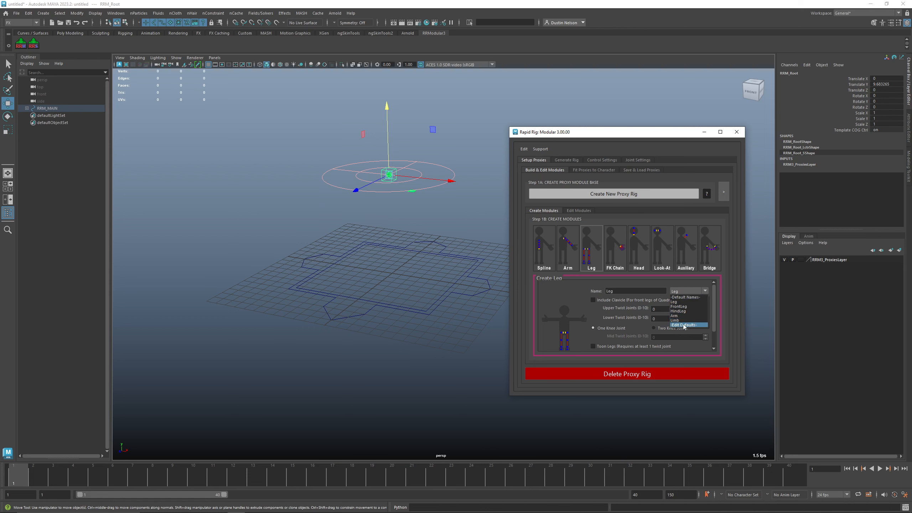
{"action": "left_click", "coordinate": [684, 325]}
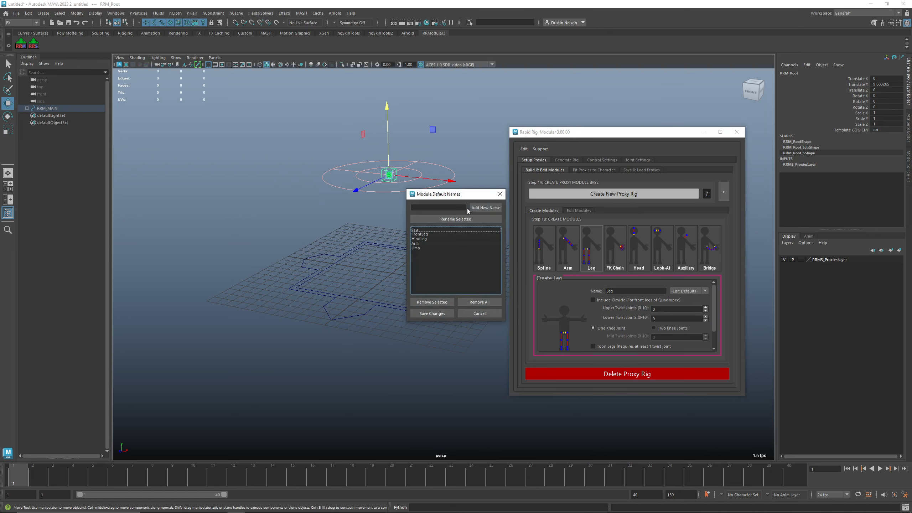
{"action": "left_click", "coordinate": [449, 208]}
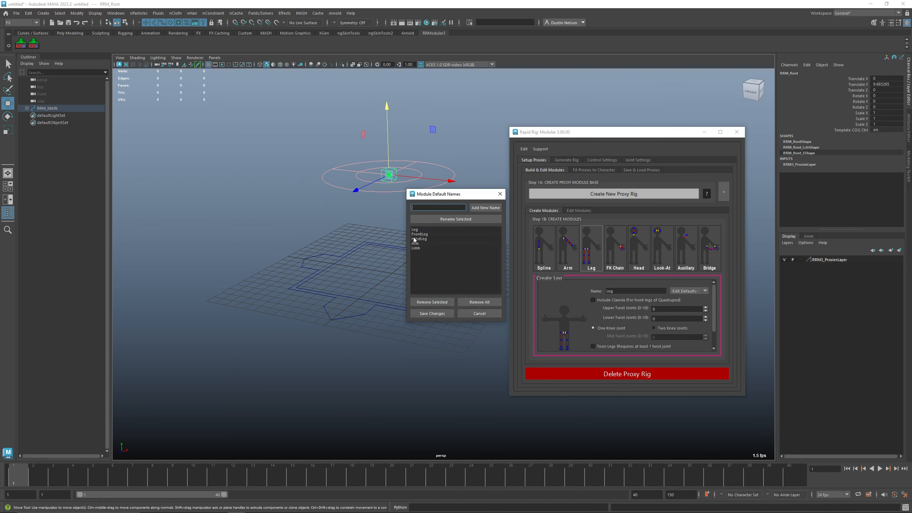
{"action": "left_click", "coordinate": [500, 194]}
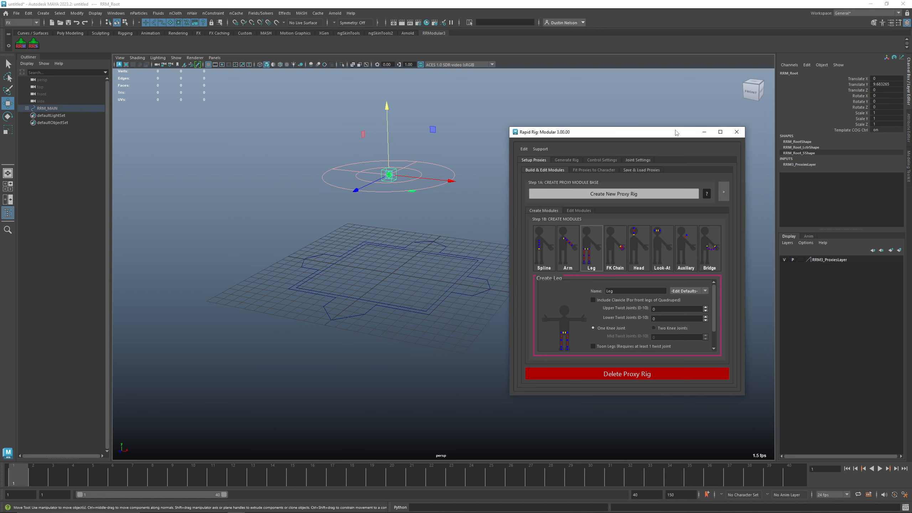
Step: Create a mirrored pair of leg proxies named Leg with one knee joint
{"action": "scroll", "coordinate": [641, 326], "scroll_direction": "down", "scroll_amount": 2}
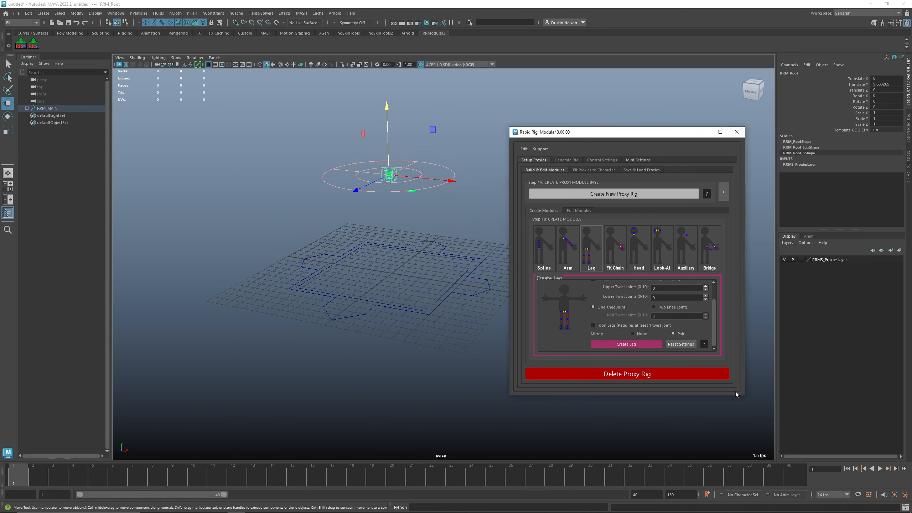
{"action": "left_click_drag", "start_coordinate": [744, 394], "coordinate": [748, 432]}
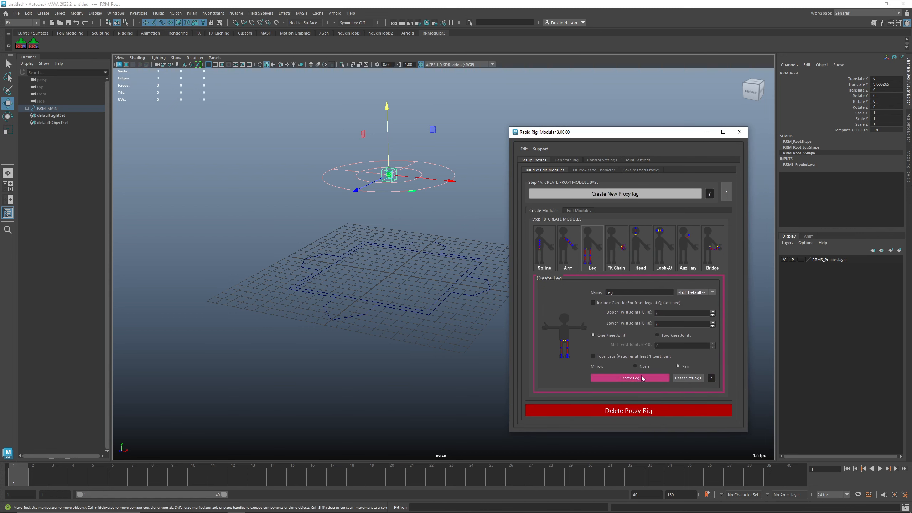
{"action": "left_click", "coordinate": [629, 377]}
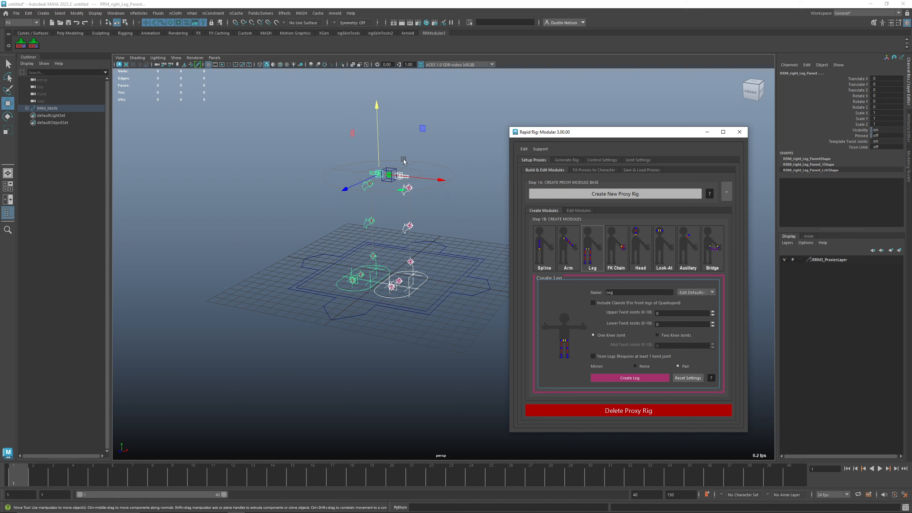
Step: Raise the proxy rig root control to about 12.5 units in Y
{"action": "left_click", "coordinate": [394, 173]}
{"action": "left_click_drag", "start_coordinate": [393, 174], "coordinate": [393, 133]}
{"action": "middle_click_drag", "start_coordinate": [402, 162], "coordinate": [408, 189], "text": "alt"}
Step: Create a spine proxy module named Spine from the Spline module
{"action": "left_click", "coordinate": [555, 260]}
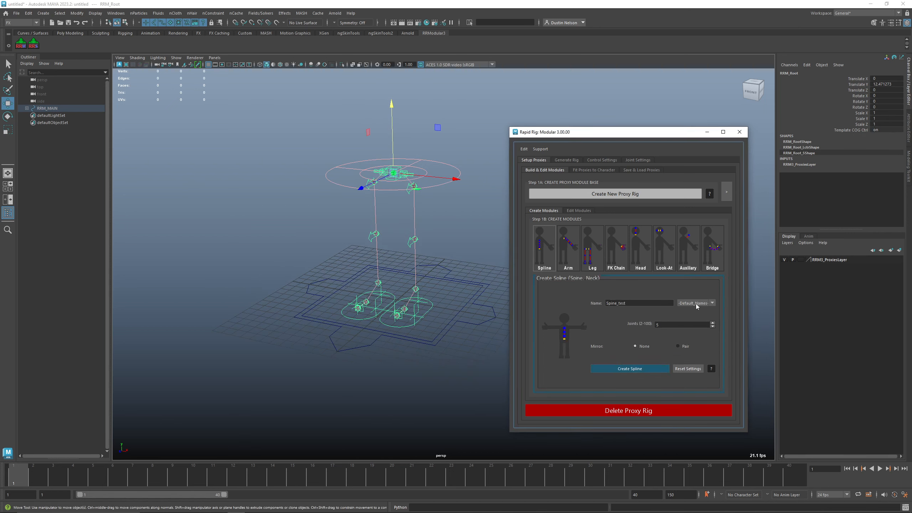
{"action": "left_click", "coordinate": [696, 304]}
{"action": "left_click", "coordinate": [693, 311]}
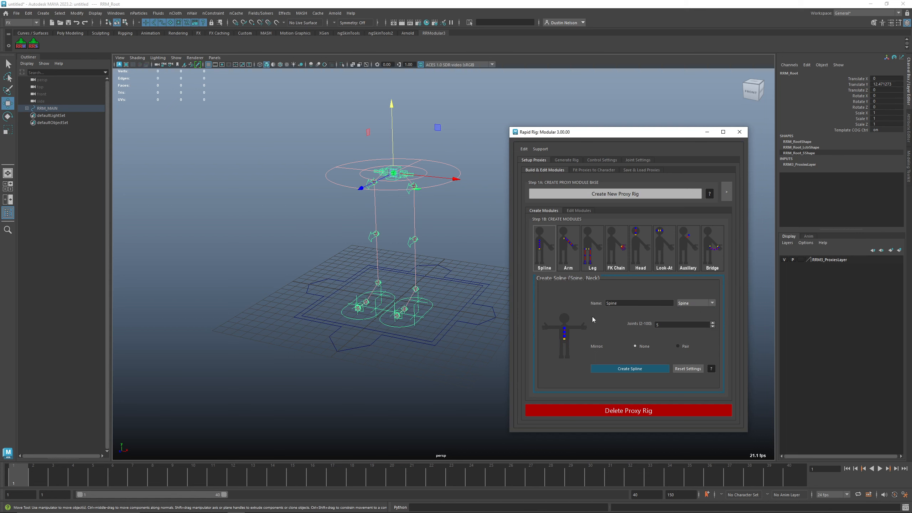
{"action": "left_click", "coordinate": [657, 371]}
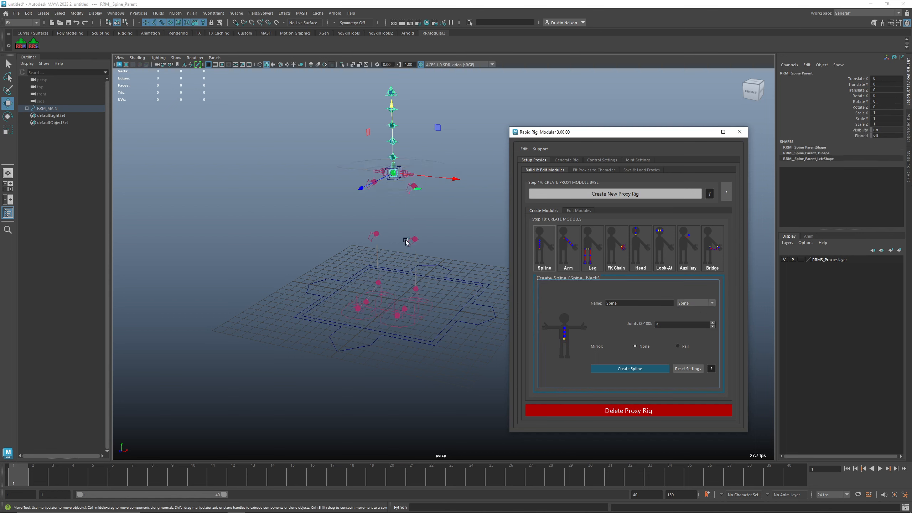
Step: Create a mirrored pair of arm proxies named Arm, including the clavicle
{"action": "left_click_drag", "start_coordinate": [418, 126], "coordinate": [404, 138]}
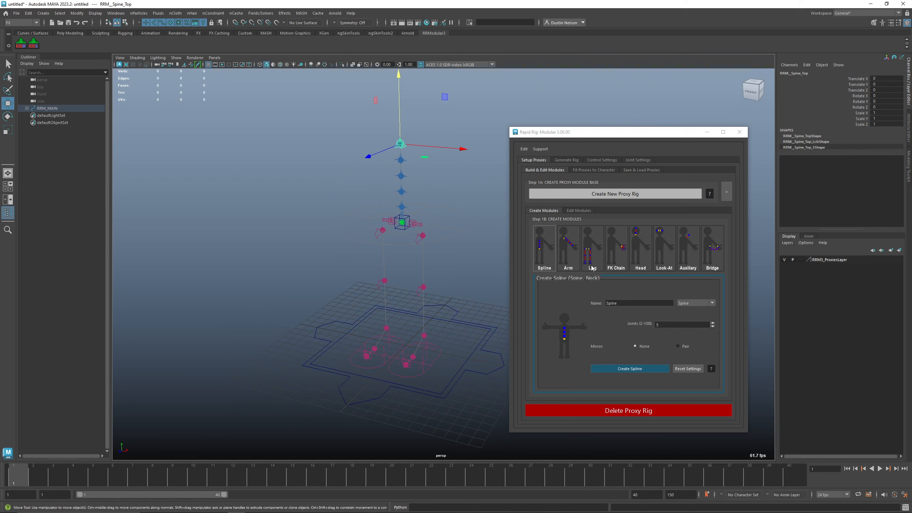
{"action": "left_click", "coordinate": [569, 251]}
{"action": "left_click", "coordinate": [704, 292]}
{"action": "left_click", "coordinate": [695, 304]}
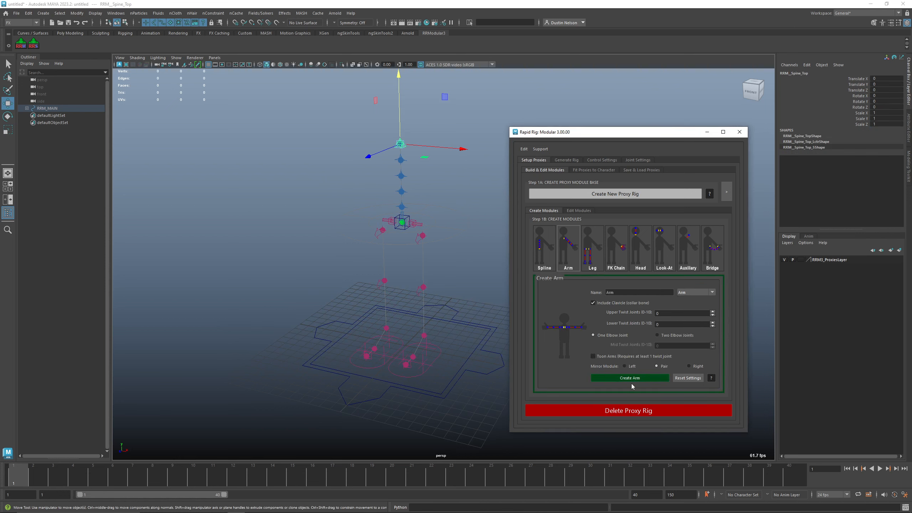
{"action": "left_click", "coordinate": [630, 378]}
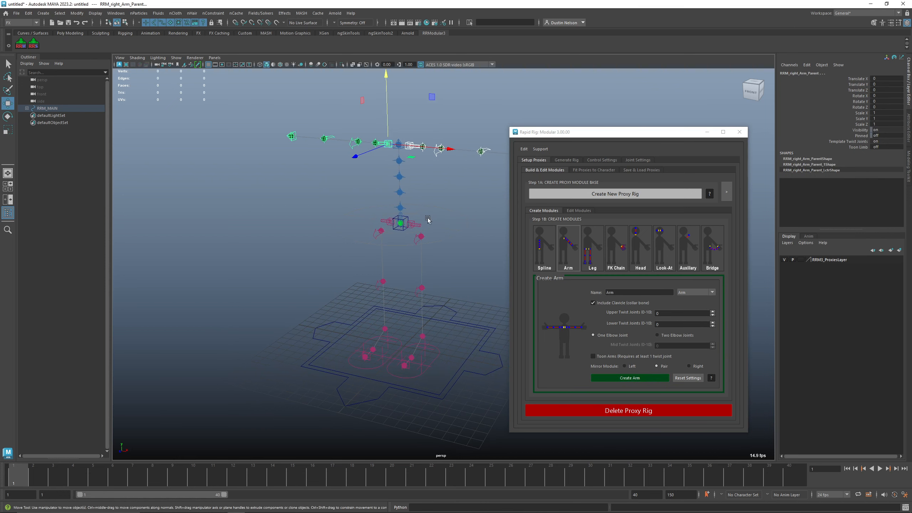
Step: Review the option panels of the Leg, FK Chain, Head, Look-At, Auxiliary, Spline and Bridge modules
{"action": "middle_click_drag", "start_coordinate": [485, 207], "coordinate": [450, 209], "text": "alt"}
{"action": "left_click", "coordinate": [449, 211]}
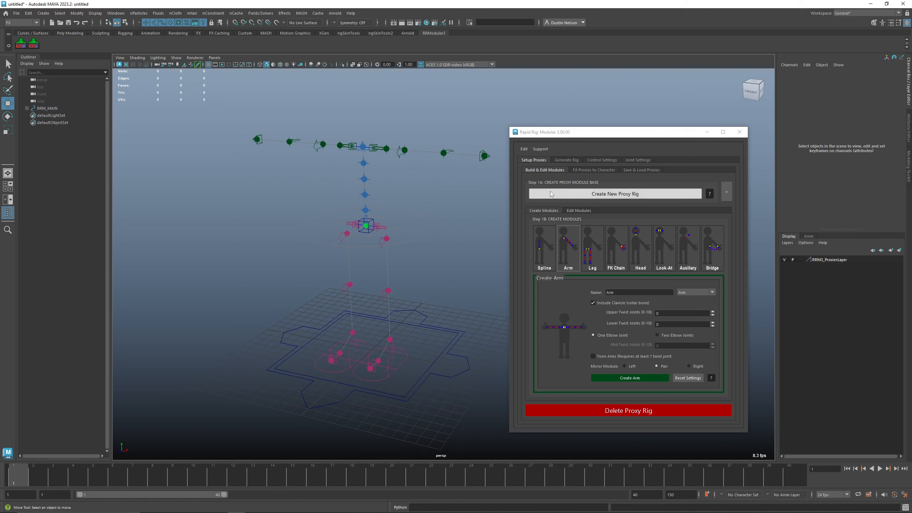
{"action": "left_click", "coordinate": [596, 233]}
{"action": "left_click", "coordinate": [616, 248]}
{"action": "left_click", "coordinate": [638, 252]}
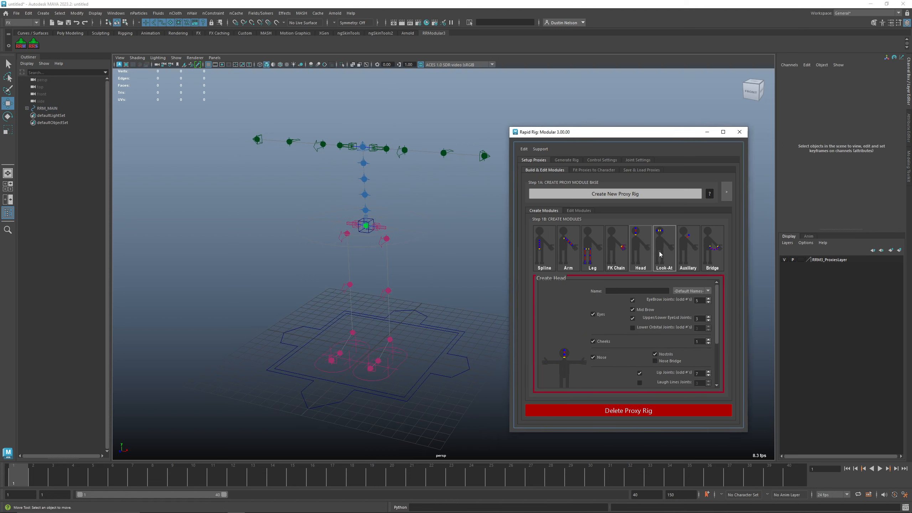
{"action": "left_click", "coordinate": [659, 252]}
{"action": "left_click", "coordinate": [682, 252]}
{"action": "left_click", "coordinate": [554, 252]}
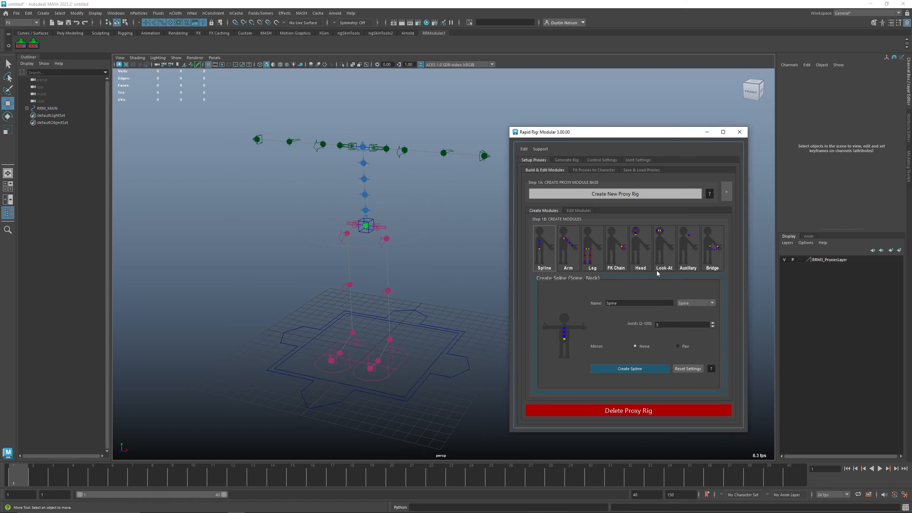
{"action": "left_click", "coordinate": [713, 257]}
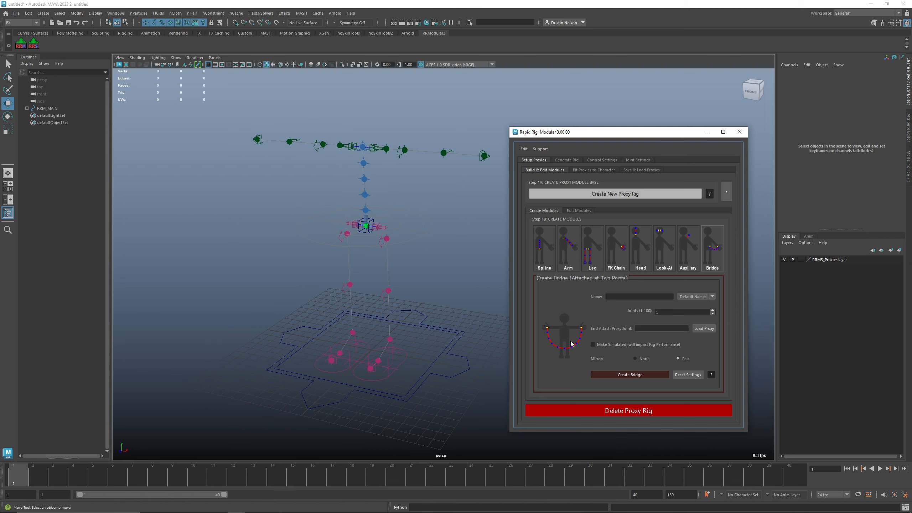
{"action": "left_click", "coordinate": [659, 267]}
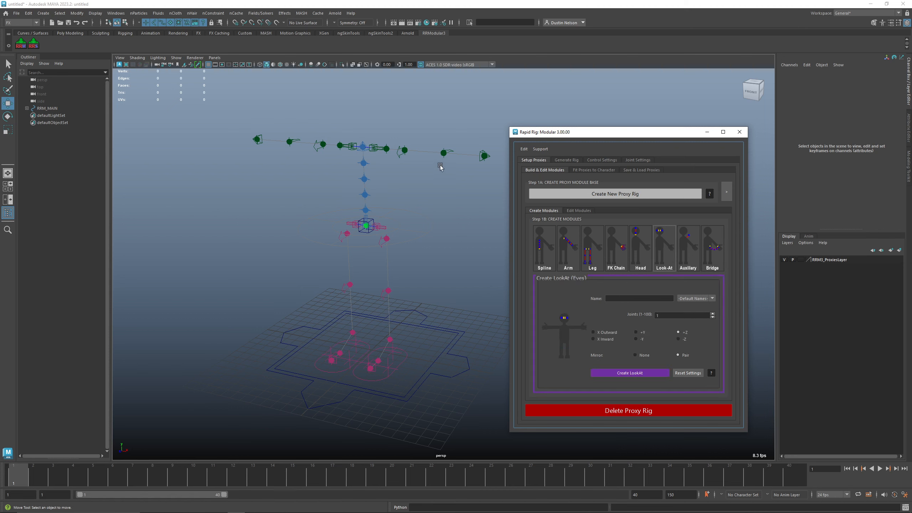
{"action": "left_click", "coordinate": [486, 158]}
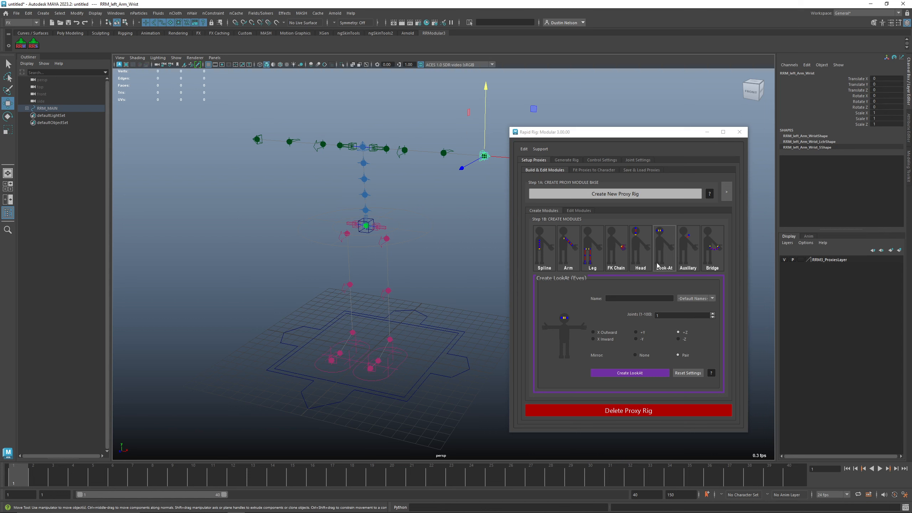
Step: Try creating a mirrored pair of Finger FK chain proxies, then undo them
{"action": "left_click", "coordinate": [615, 249]}
{"action": "left_click", "coordinate": [694, 293]}
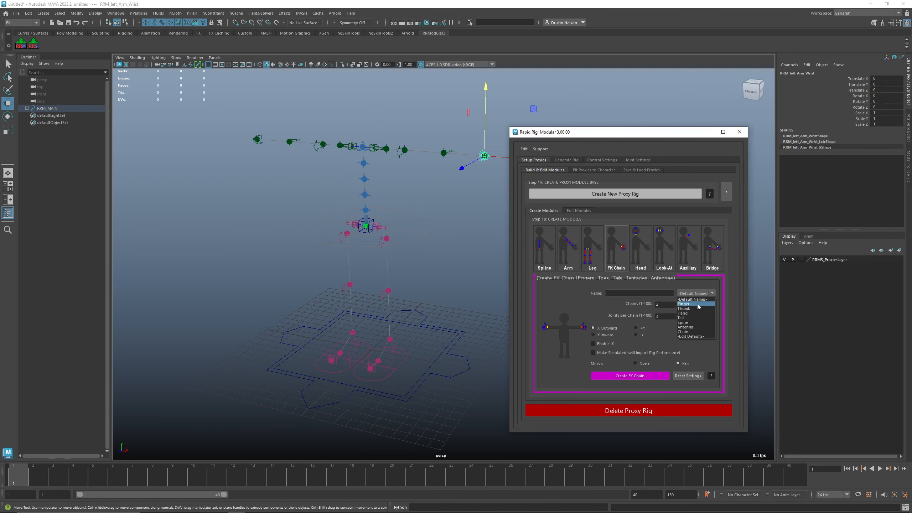
{"action": "left_click", "coordinate": [687, 304]}
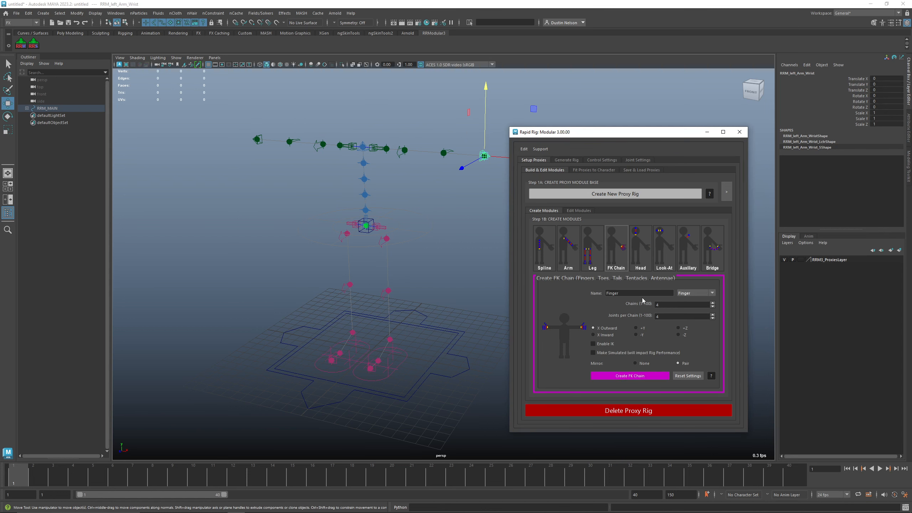
{"action": "left_click", "coordinate": [641, 376]}
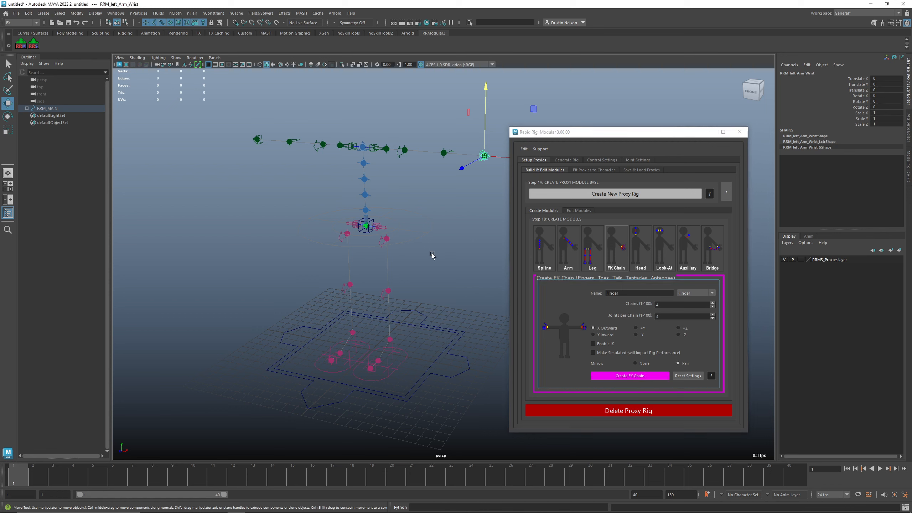
{"action": "mouse_move", "coordinate": [429, 237]}
{"action": "middle_mouse_down", "text": "alt"}
{"action": "mouse_move", "coordinate": [378, 244]}
{"action": "mouse_move", "coordinate": [419, 234]}
{"action": "middle_mouse_up", "text": "alt"}
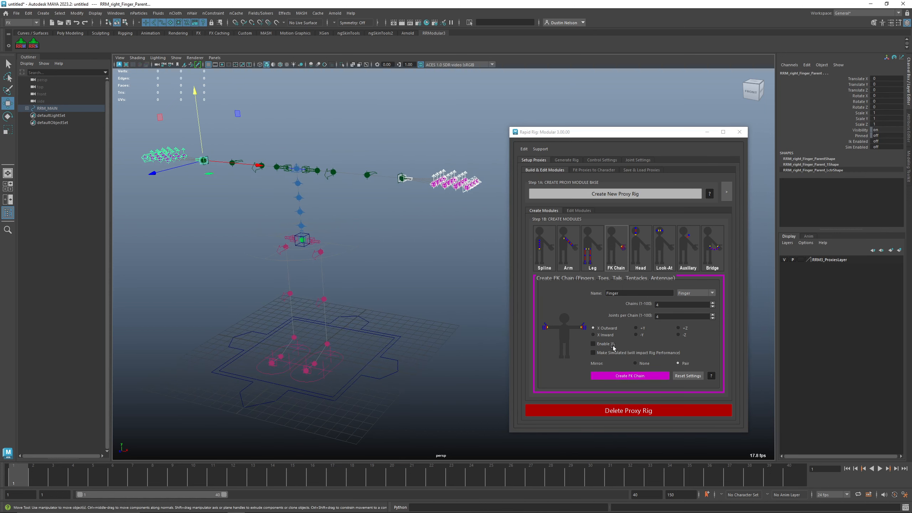
{"action": "key", "text": "ctrl+z"}
{"action": "left_click", "coordinate": [650, 376]}
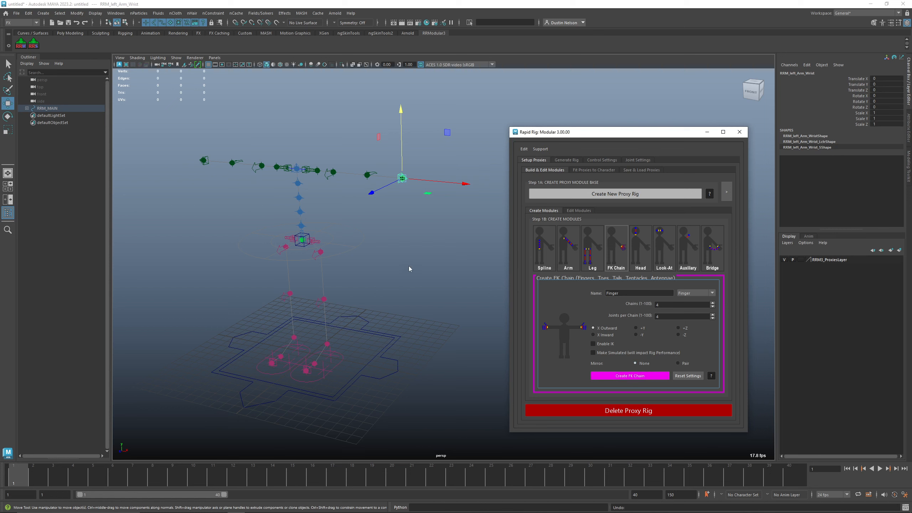
{"action": "key", "text": "ctrl+z"}
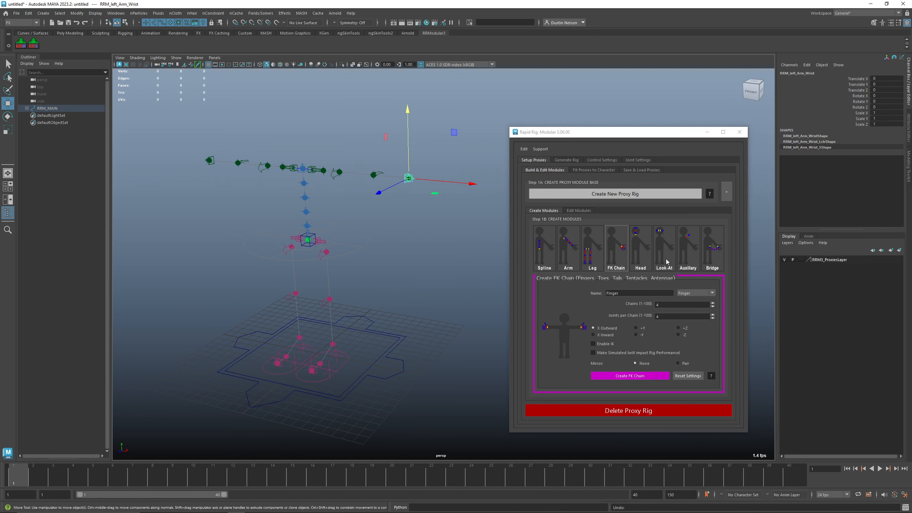
Step: Browse the module editing options, loading the Spine and the arm modules for editing
{"action": "left_click", "coordinate": [592, 251]}
{"action": "left_click", "coordinate": [548, 263]}
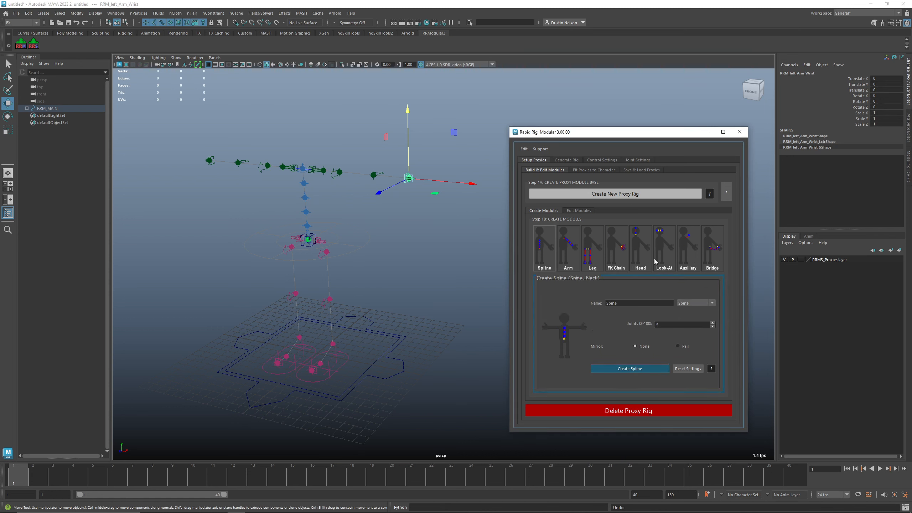
{"action": "left_click", "coordinate": [583, 210]}
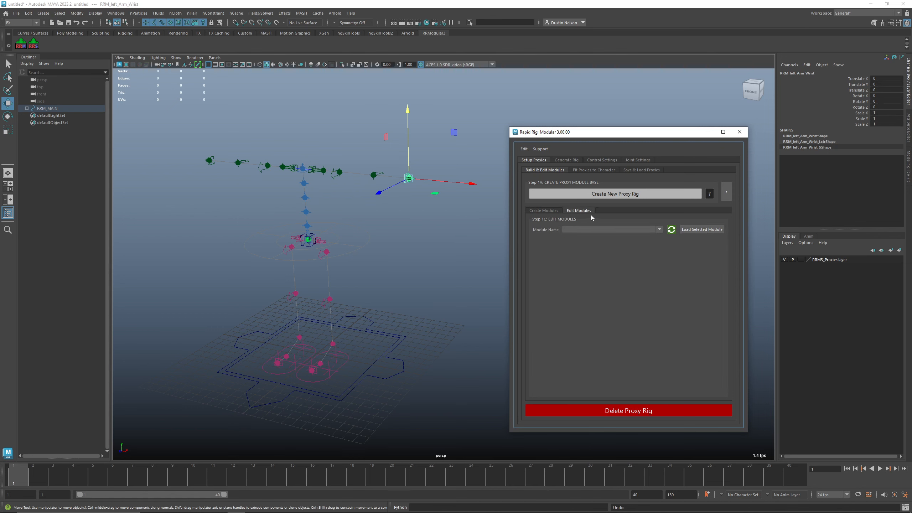
{"action": "left_click", "coordinate": [660, 230]}
{"action": "left_click", "coordinate": [660, 230]}
{"action": "left_click", "coordinate": [661, 230]}
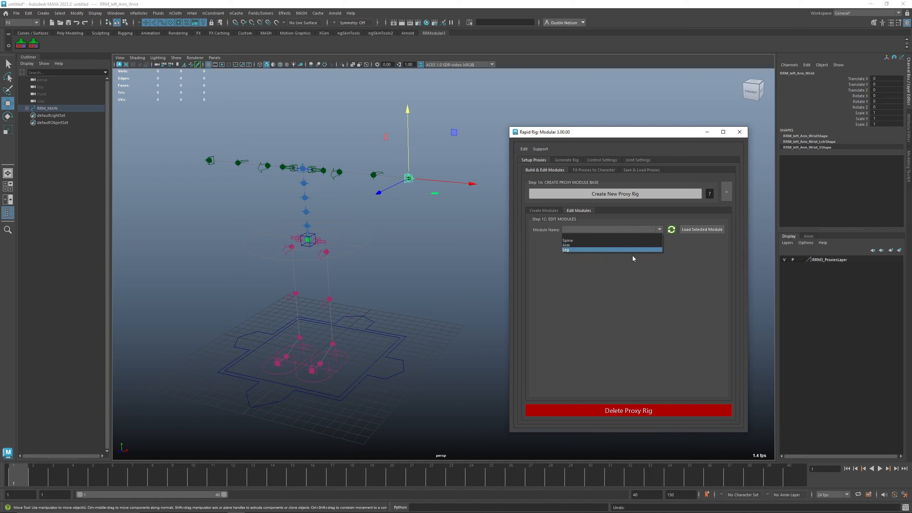
{"action": "left_click", "coordinate": [622, 240]}
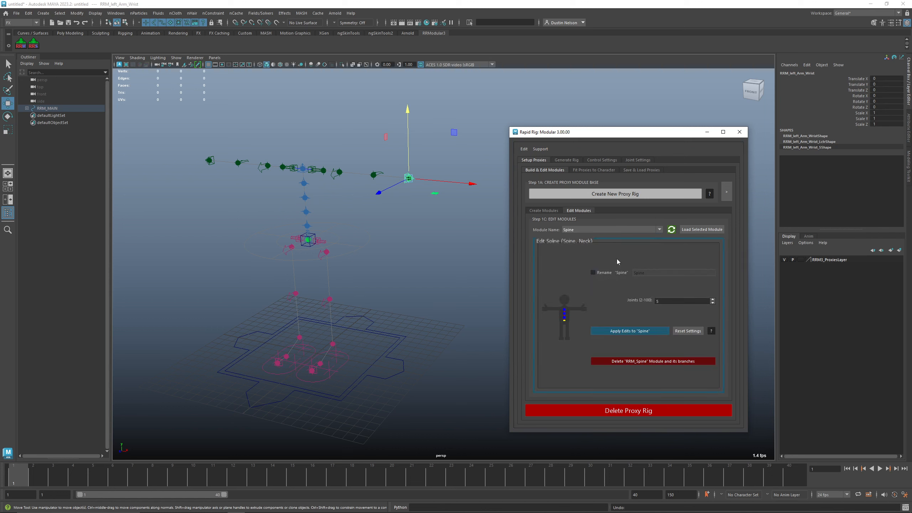
{"action": "left_click", "coordinate": [324, 213]}
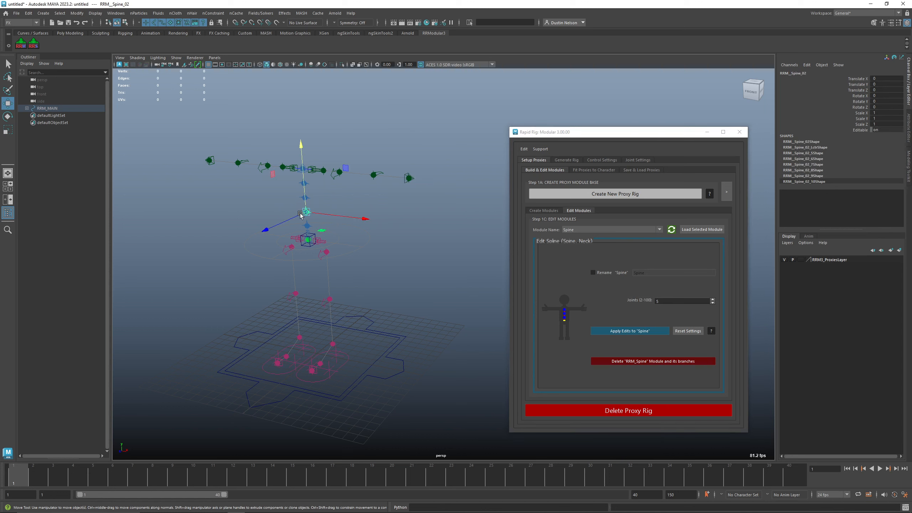
{"action": "left_click", "coordinate": [373, 175]}
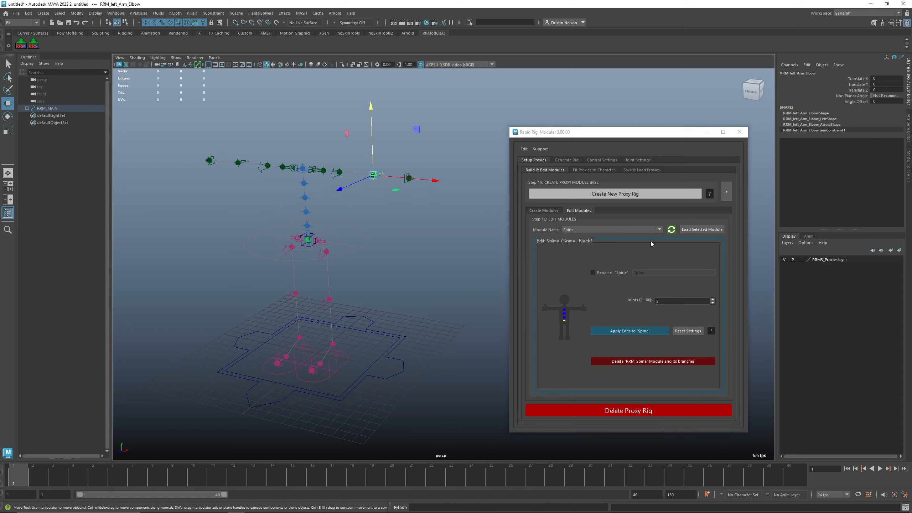
{"action": "left_click", "coordinate": [701, 229]}
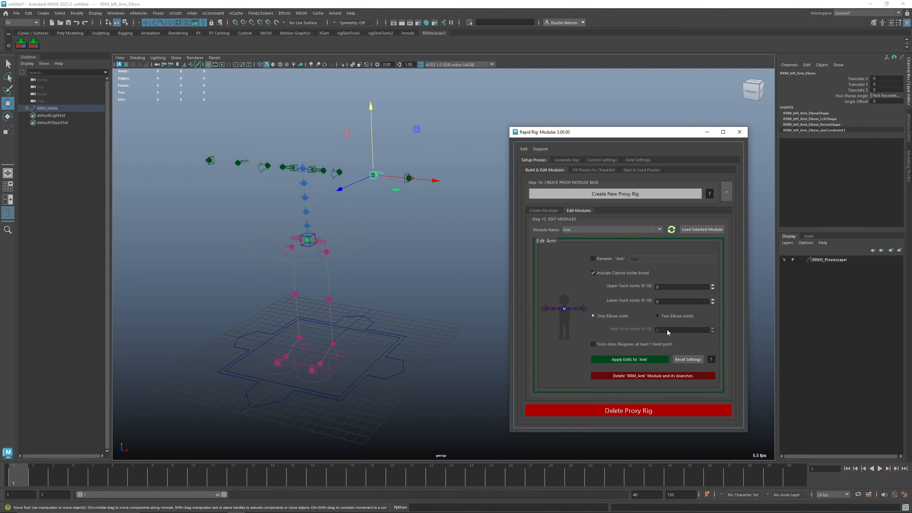
{"action": "left_click_drag", "start_coordinate": [744, 432], "coordinate": [731, 409]}
Step: Load the Spine module for editing, set its joint count to 3 and apply the edits
{"action": "left_click", "coordinate": [306, 212]}
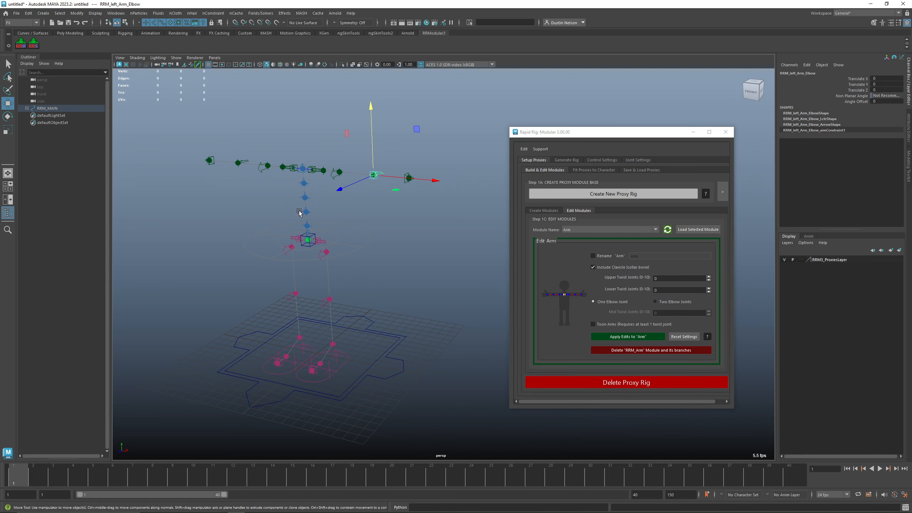
{"action": "left_click", "coordinate": [544, 210]}
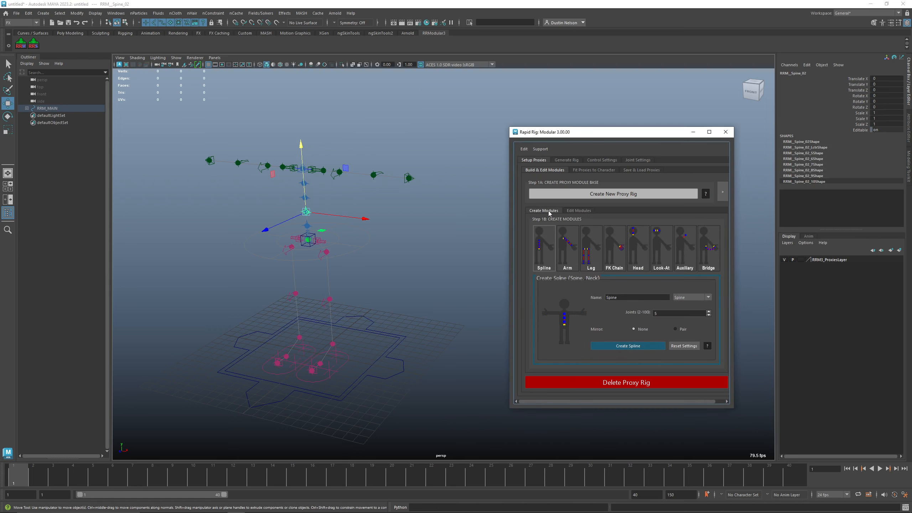
{"action": "left_click", "coordinate": [572, 212]}
{"action": "left_click", "coordinate": [683, 230]}
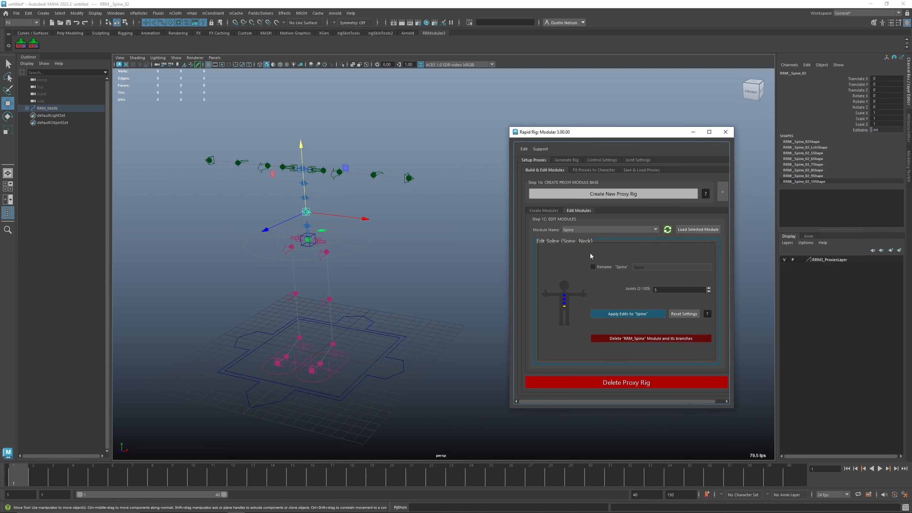
{"action": "double_click", "coordinate": [667, 289]}
{"action": "type", "text": "3"}
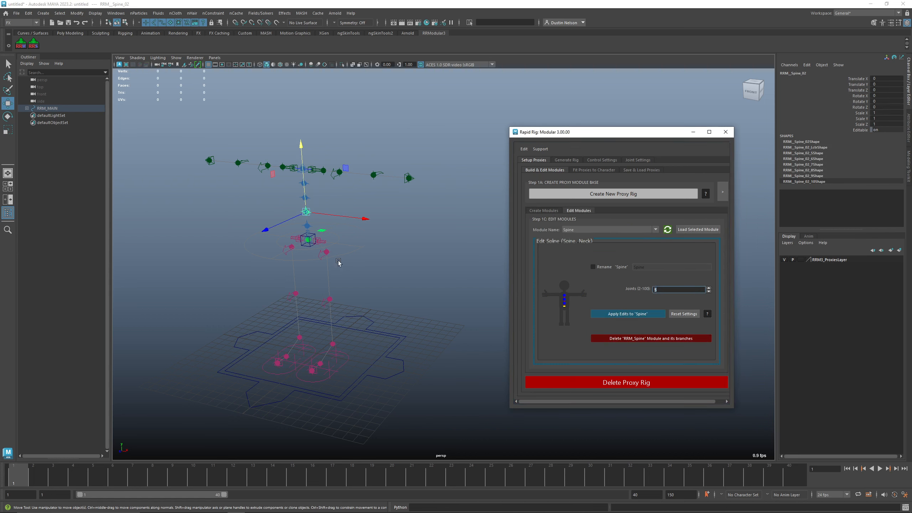
{"action": "left_click", "coordinate": [634, 318]}
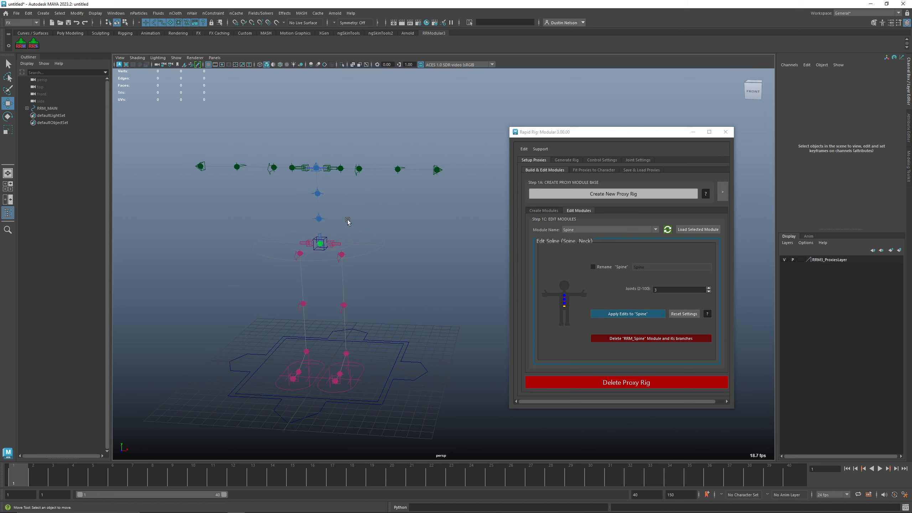
Step: Review the Build & Edit Modules and Fit Proxies to Character panels, including the side-by-side layout
{"action": "left_click", "coordinate": [556, 210]}
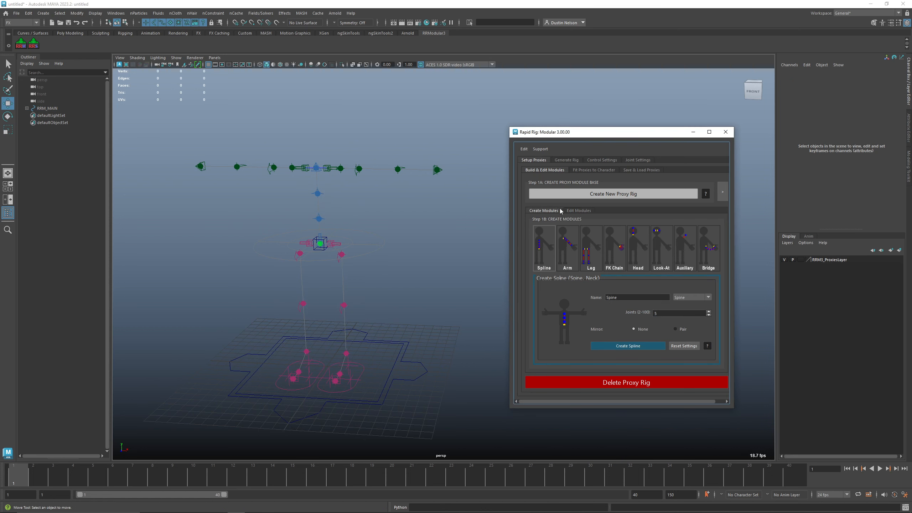
{"action": "left_click", "coordinate": [575, 211]}
{"action": "left_click_drag", "start_coordinate": [614, 134], "coordinate": [533, 123]}
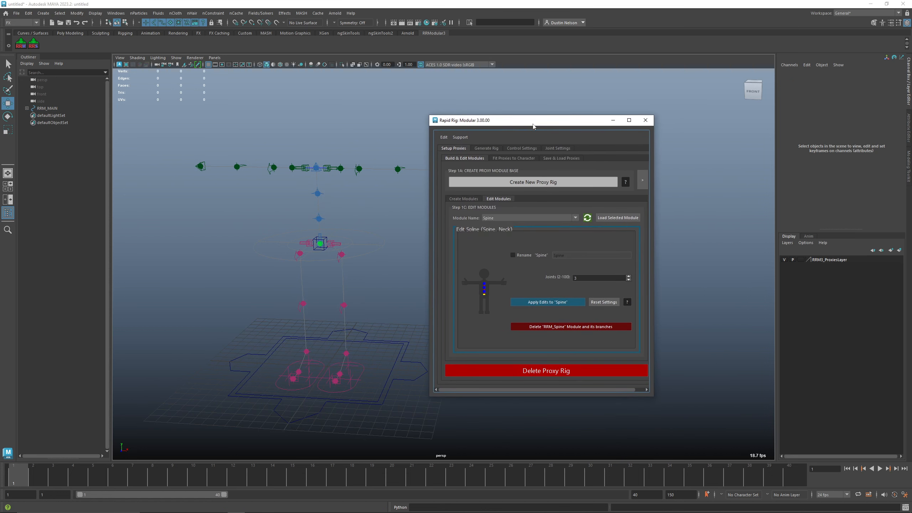
{"action": "left_click", "coordinate": [507, 159]}
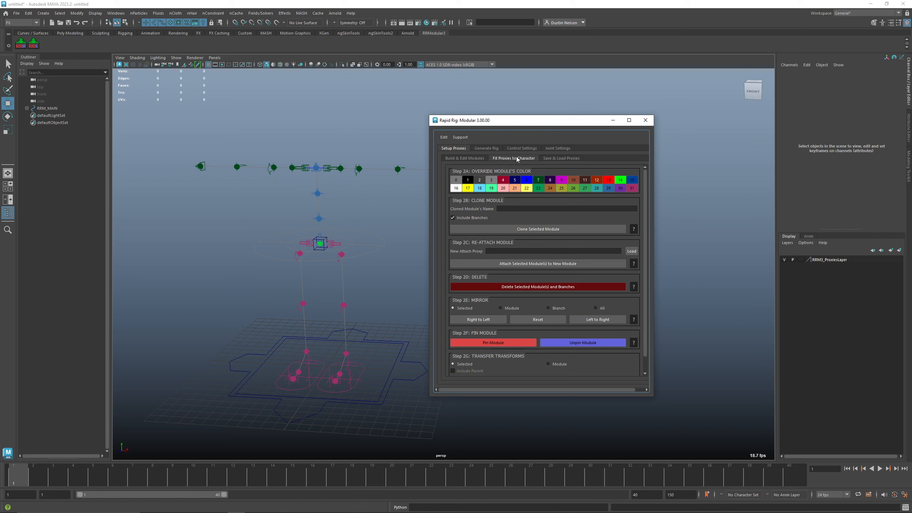
{"action": "left_click", "coordinate": [477, 159]}
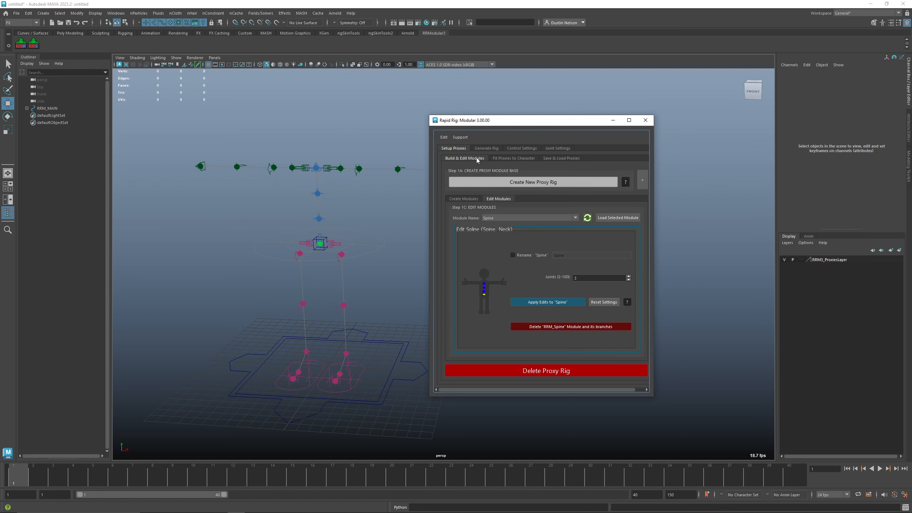
{"action": "left_click", "coordinate": [517, 158]}
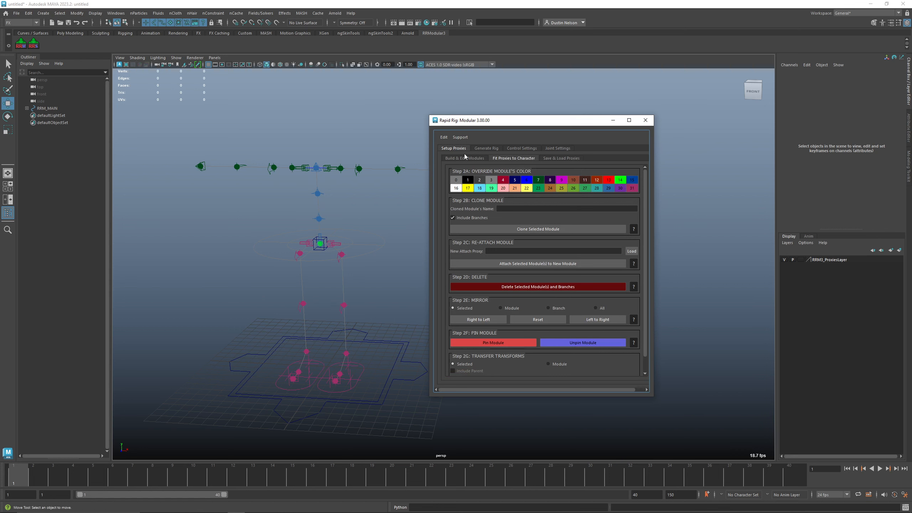
{"action": "left_click", "coordinate": [464, 159]}
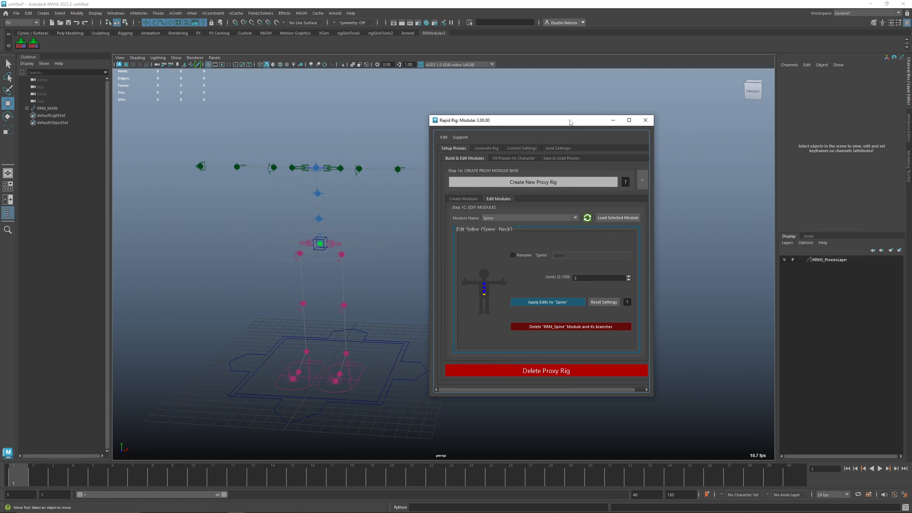
{"action": "left_click_drag", "start_coordinate": [571, 122], "coordinate": [415, 91]}
{"action": "left_click", "coordinate": [486, 149]}
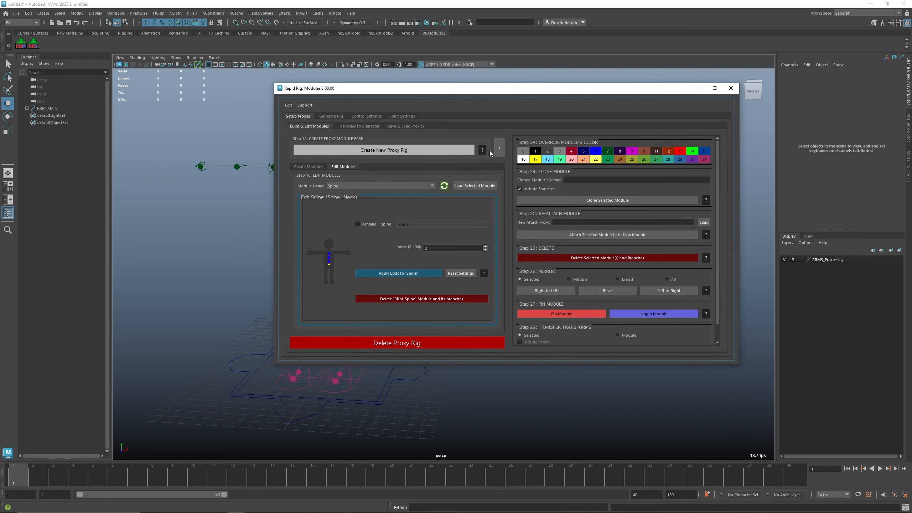
{"action": "left_click", "coordinate": [501, 151]}
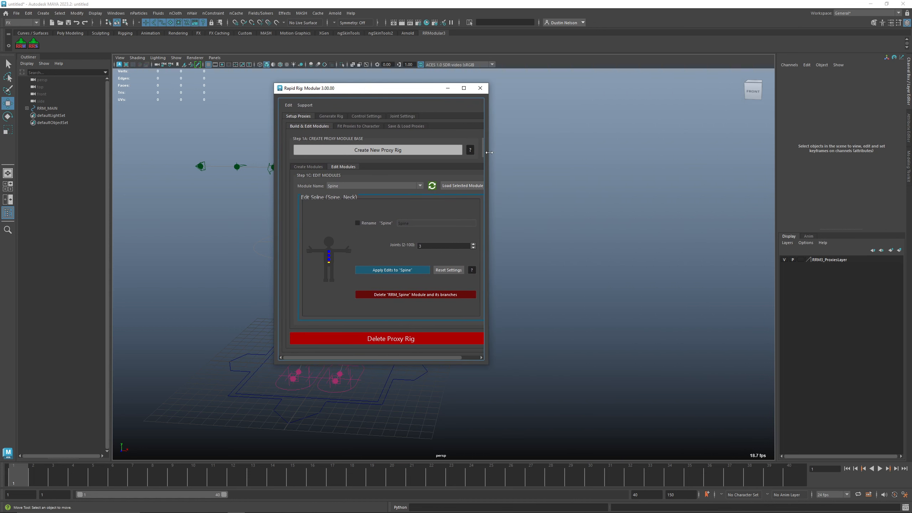
{"action": "left_click", "coordinate": [375, 126]}
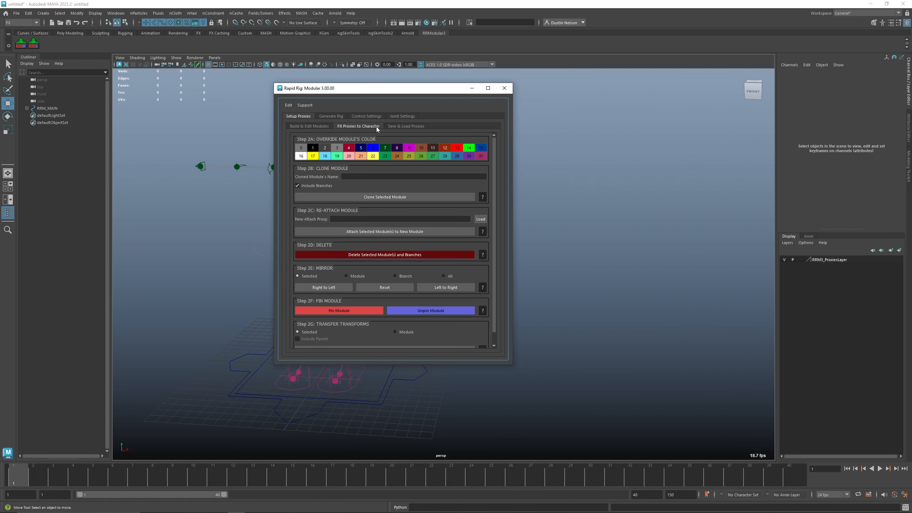
{"action": "left_click_drag", "start_coordinate": [426, 86], "coordinate": [649, 114]}
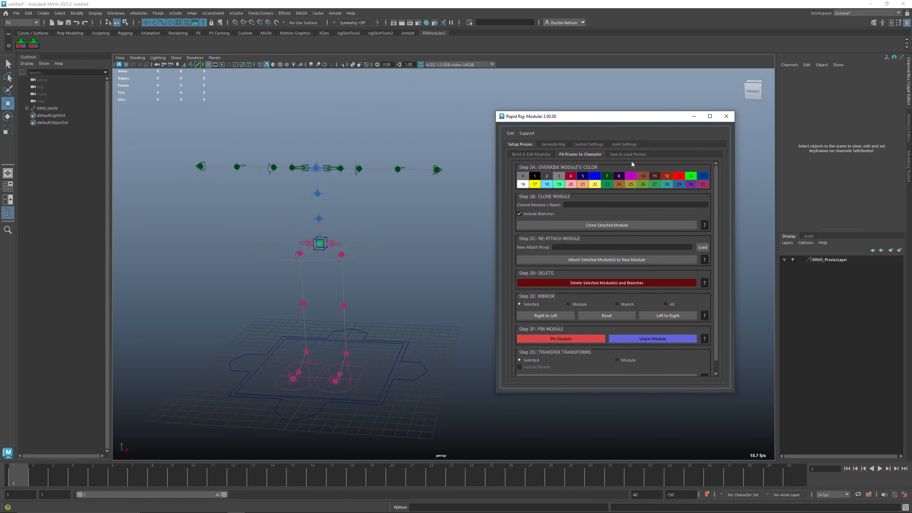
Step: Try overriding an arm module's colour with a palette swatch, then undo it
{"action": "left_click", "coordinate": [398, 169]}
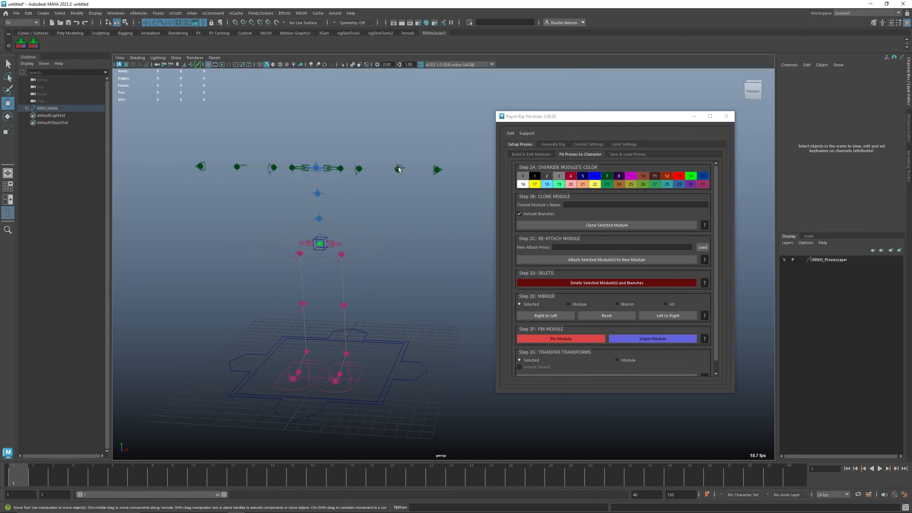
{"action": "left_click", "coordinate": [596, 176]}
{"action": "left_click", "coordinate": [443, 224]}
{"action": "key", "text": "ctrl+z"}
{"action": "key", "text": "ctrl+z"}
{"action": "middle_click_drag", "start_coordinate": [423, 224], "coordinate": [422, 217], "text": "alt"}
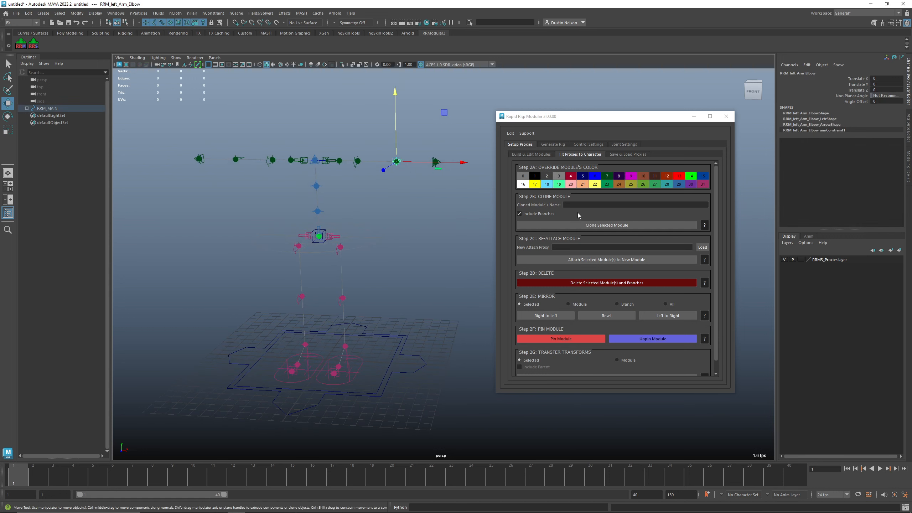
Step: Review the clone, Save & Load Proxies and Generate Rig hierarchy options
{"action": "left_click", "coordinate": [588, 203]}
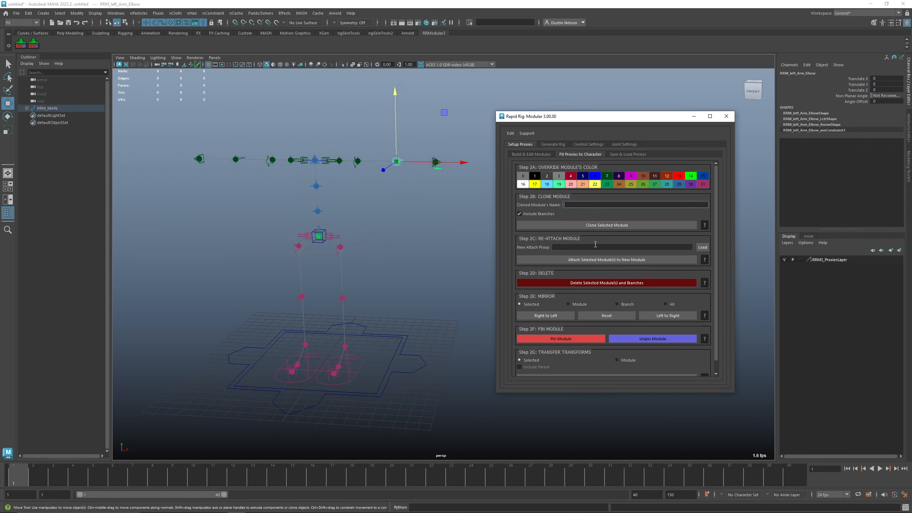
{"action": "scroll", "coordinate": [674, 330], "scroll_direction": "down", "scroll_amount": 1}
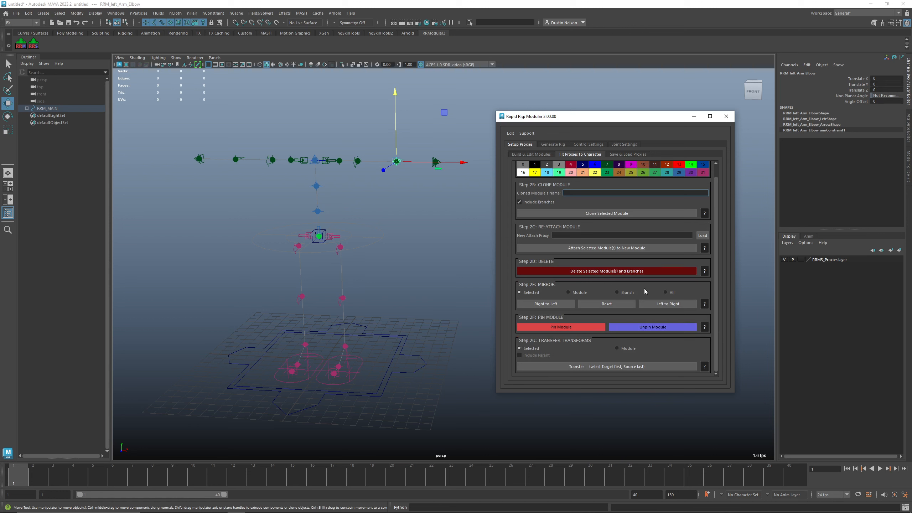
{"action": "left_click", "coordinate": [633, 155]}
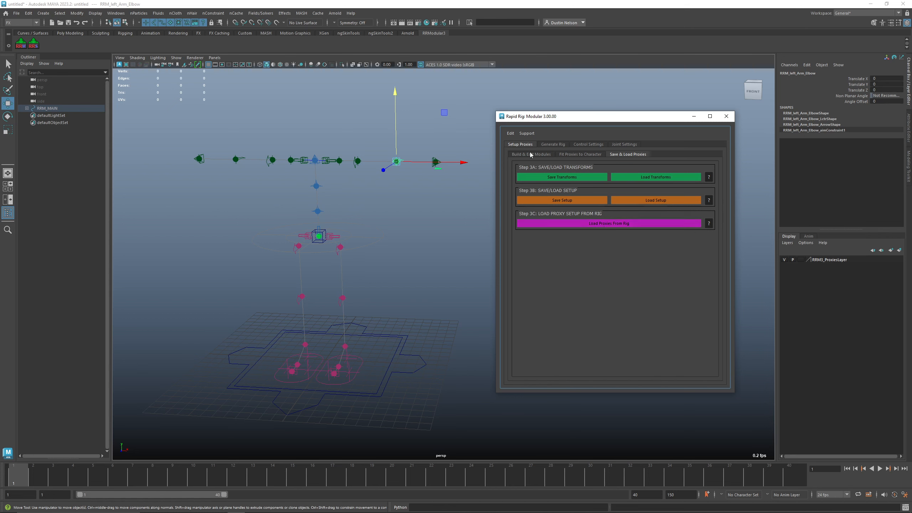
{"action": "left_click", "coordinate": [556, 148]}
{"action": "left_click_drag", "start_coordinate": [571, 120], "coordinate": [575, 109]}
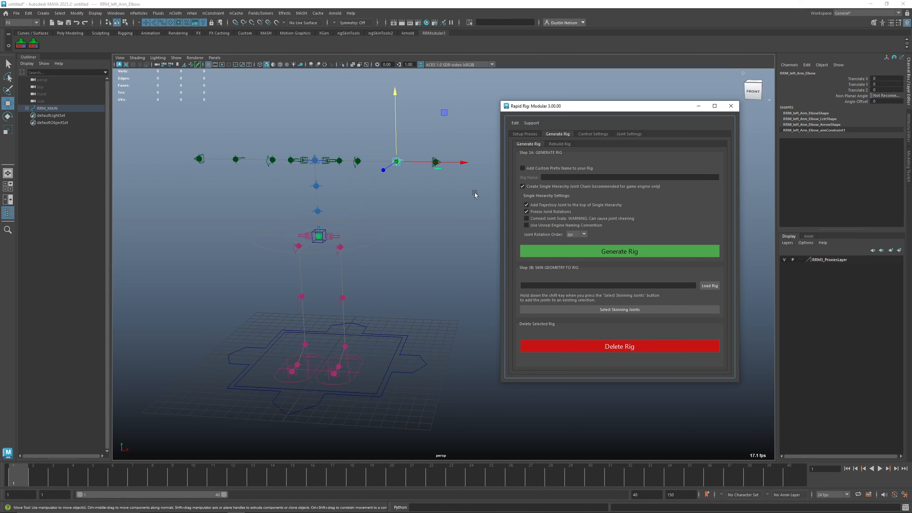
{"action": "left_click", "coordinate": [571, 168]}
{"action": "left_click", "coordinate": [577, 168]}
{"action": "left_click", "coordinate": [578, 186]}
{"action": "left_click", "coordinate": [578, 186]}
{"action": "left_click", "coordinate": [522, 186]}
{"action": "left_click", "coordinate": [532, 187]}
{"action": "left_click_drag", "start_coordinate": [624, 108], "coordinate": [609, 105]}
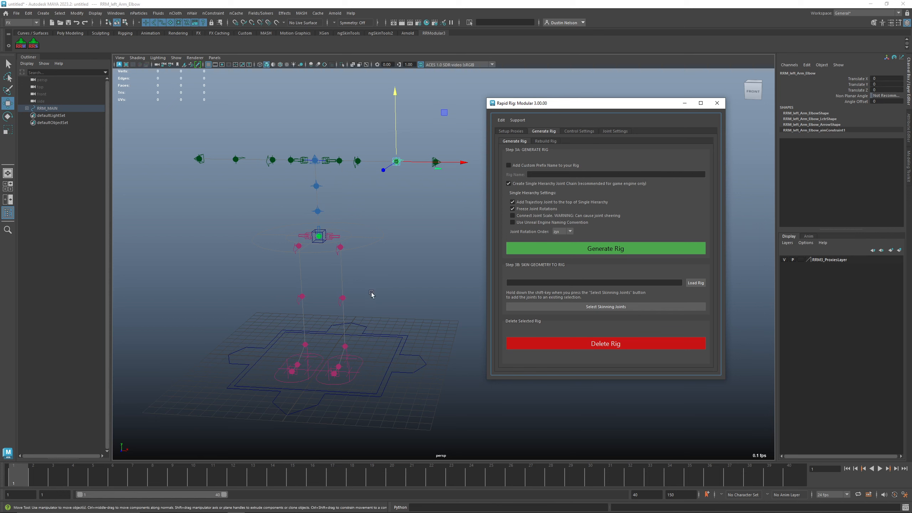
Step: Generate the rig from the proxies with the current hierarchy settings
{"action": "left_click", "coordinate": [622, 250]}
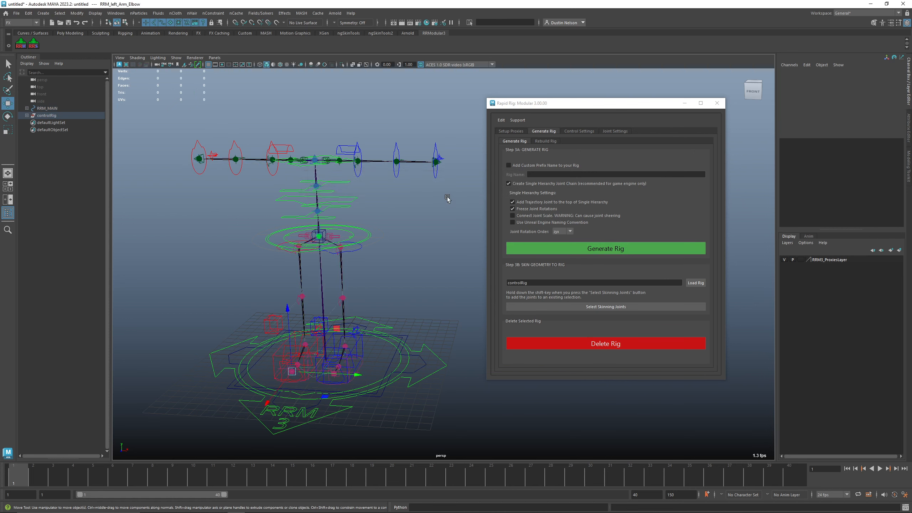
{"action": "left_click", "coordinate": [394, 287]}
Step: Try moving the root control upward, then undo the move
{"action": "left_click", "coordinate": [366, 238]}
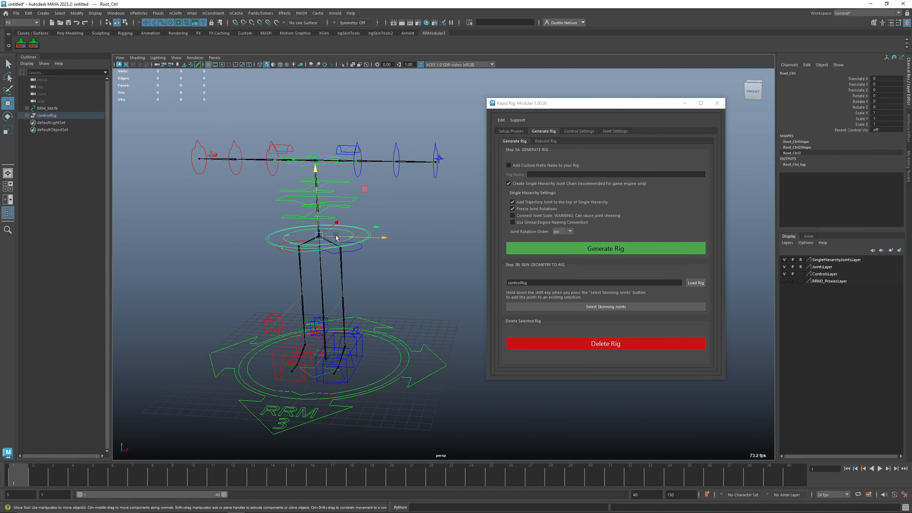
{"action": "mouse_move", "coordinate": [320, 239]}
{"action": "left_mouse_down"}
{"action": "mouse_move", "coordinate": [304, 268]}
{"action": "mouse_move", "coordinate": [321, 221]}
{"action": "left_mouse_up"}
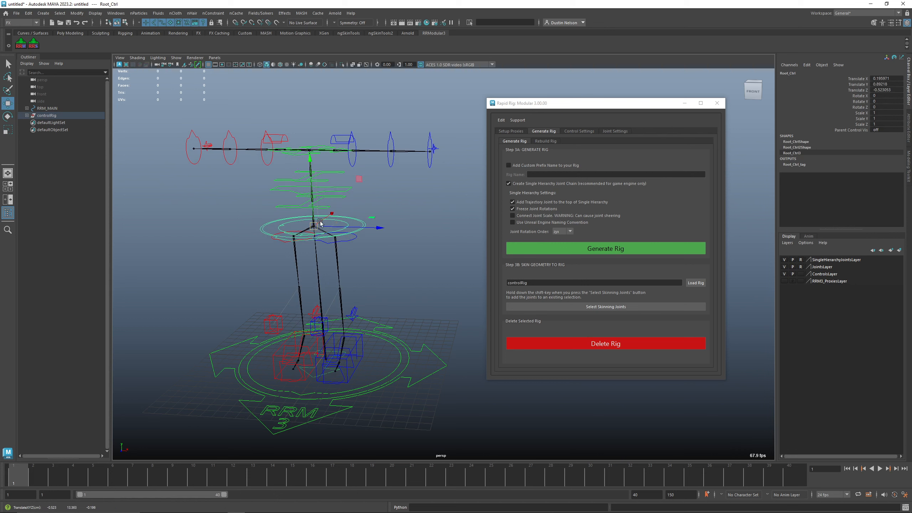
{"action": "key", "text": "ctrl+z"}
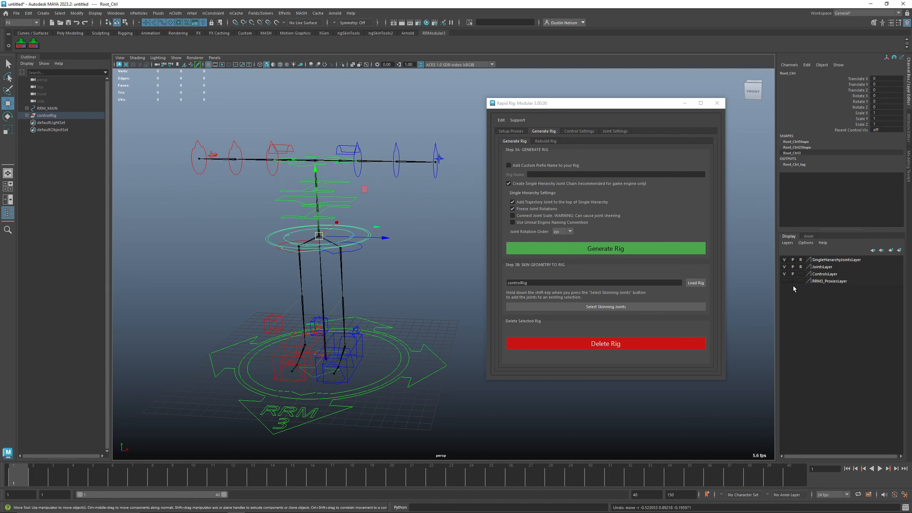
Step: Toggle the single-hierarchy joints, joints and controls display layers on and off to inspect the rig
{"action": "left_click", "coordinate": [785, 260]}
{"action": "left_click", "coordinate": [784, 266]}
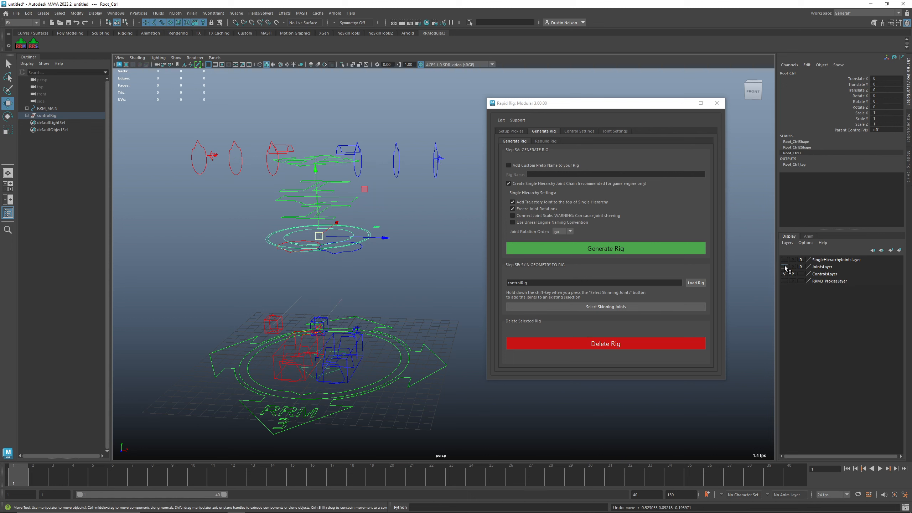
{"action": "left_click", "coordinate": [785, 274]}
{"action": "left_click", "coordinate": [785, 274]}
{"action": "left_click", "coordinate": [785, 267]}
{"action": "left_click", "coordinate": [784, 259]}
{"action": "left_click", "coordinate": [782, 268]}
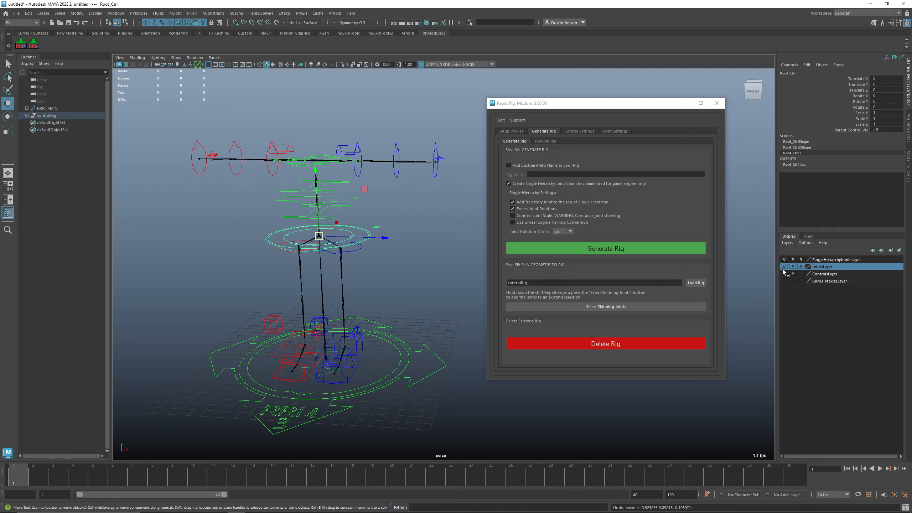
{"action": "left_click", "coordinate": [784, 267]}
{"action": "left_click", "coordinate": [785, 272]}
{"action": "left_click", "coordinate": [785, 272]}
Step: Review the Rebuild Rig options and turn the proxies layer visibility back on
{"action": "left_click_drag", "start_coordinate": [597, 103], "coordinate": [612, 93]}
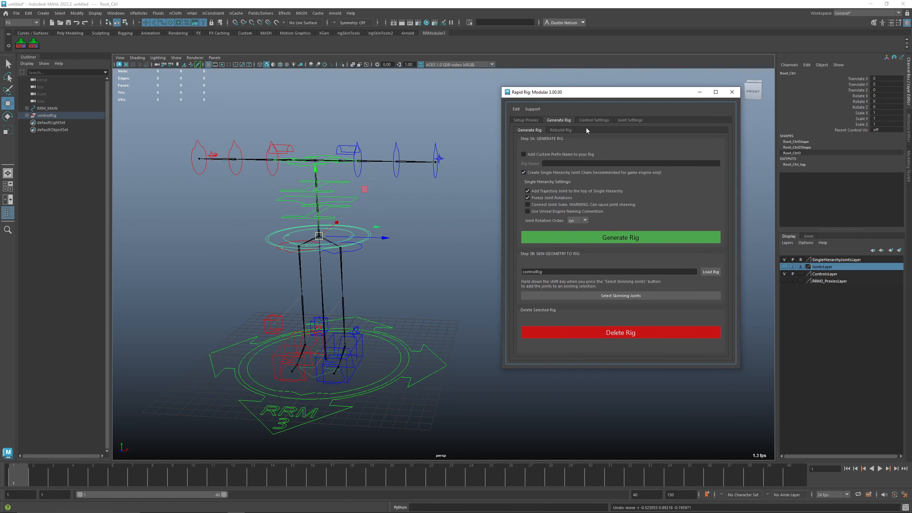
{"action": "left_click", "coordinate": [569, 130]}
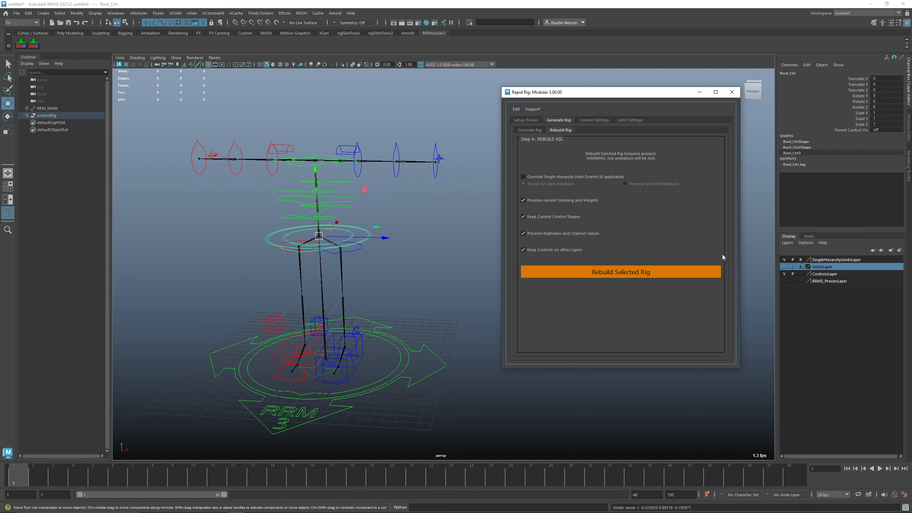
{"action": "left_click", "coordinate": [784, 281]}
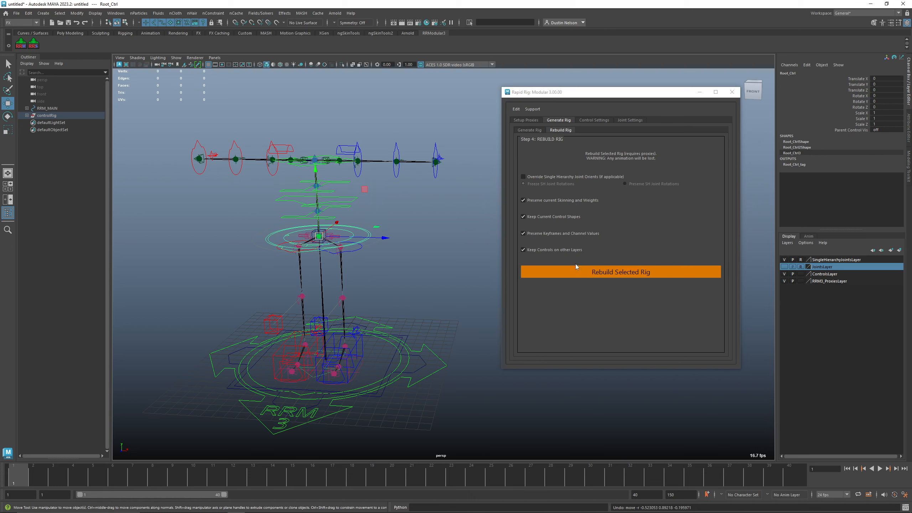
Step: Select the main control and set the rig to its bind pose from the Rig Rest Pose panel
{"action": "left_click", "coordinate": [445, 365]}
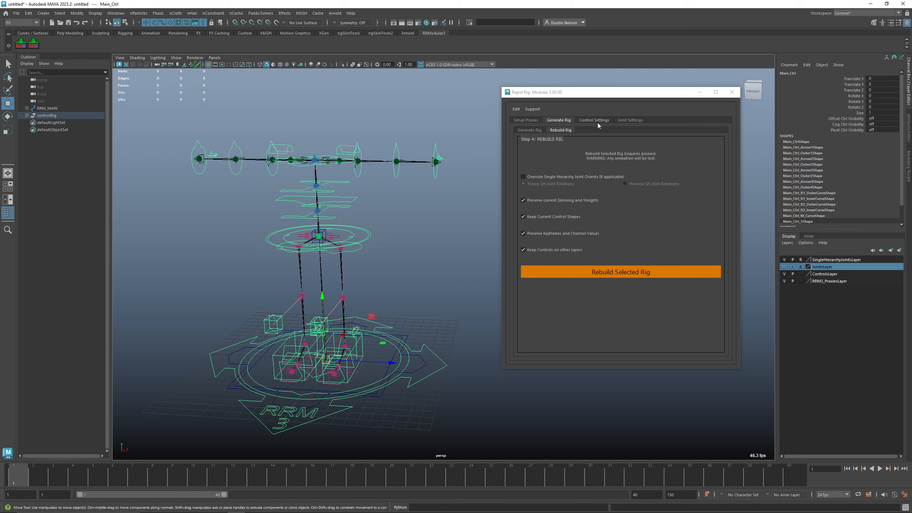
{"action": "left_click_drag", "start_coordinate": [603, 92], "coordinate": [586, 92]}
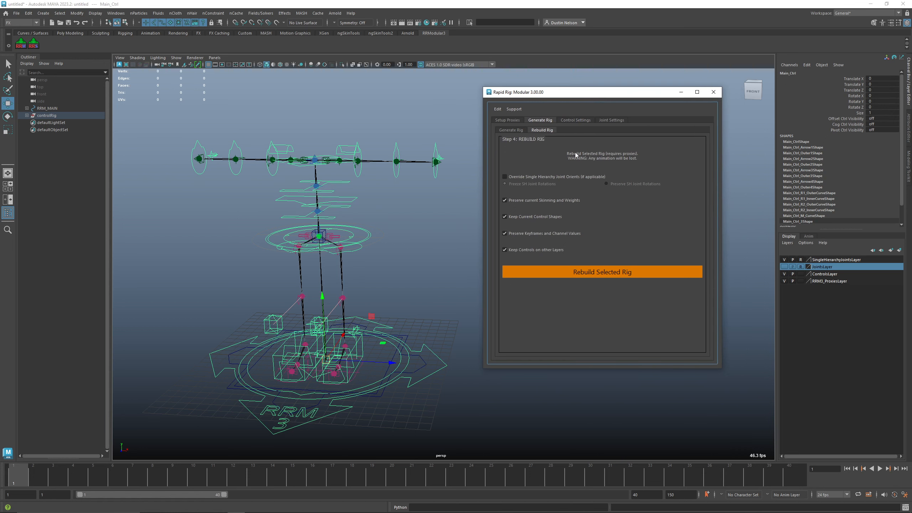
{"action": "left_click", "coordinate": [577, 121]}
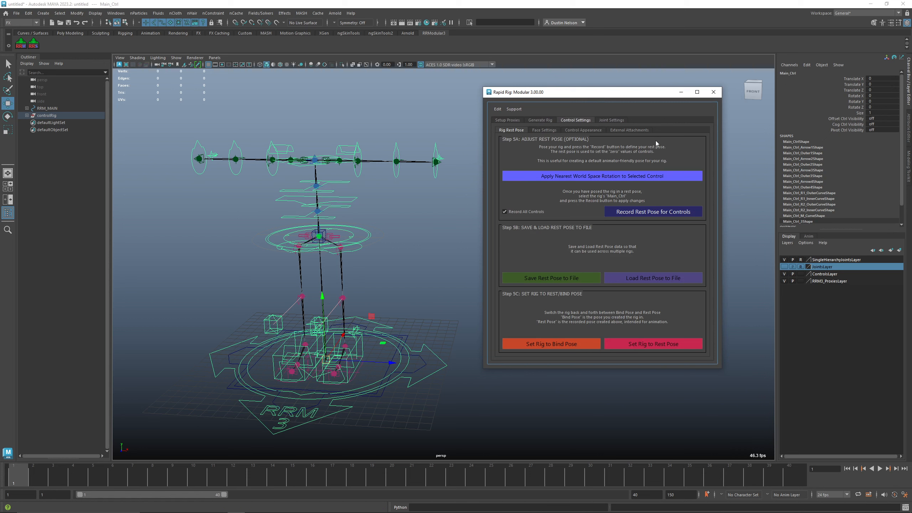
{"action": "left_click_drag", "start_coordinate": [606, 97], "coordinate": [618, 96]}
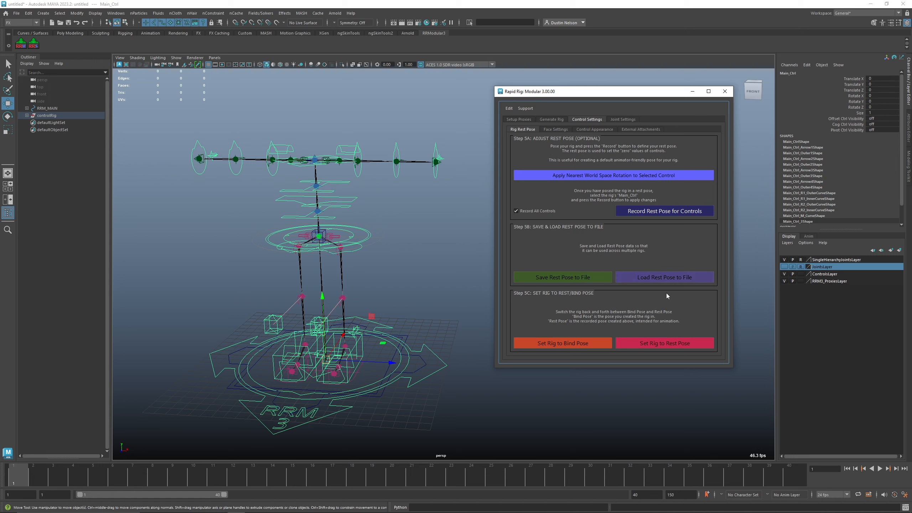
{"action": "left_click", "coordinate": [593, 344]}
Step: Review the Face Settings and Control Appearance panels of the control settings
{"action": "left_click_drag", "start_coordinate": [590, 92], "coordinate": [565, 83]}
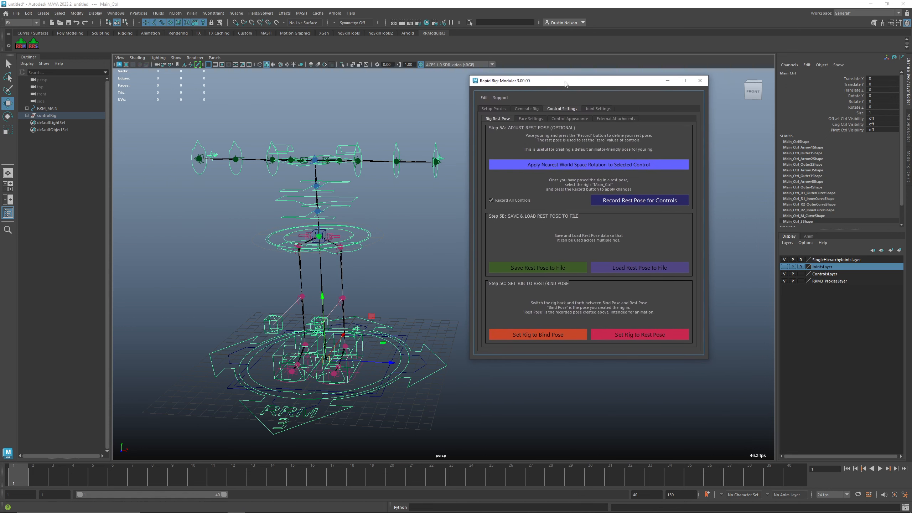
{"action": "left_click", "coordinate": [536, 119]}
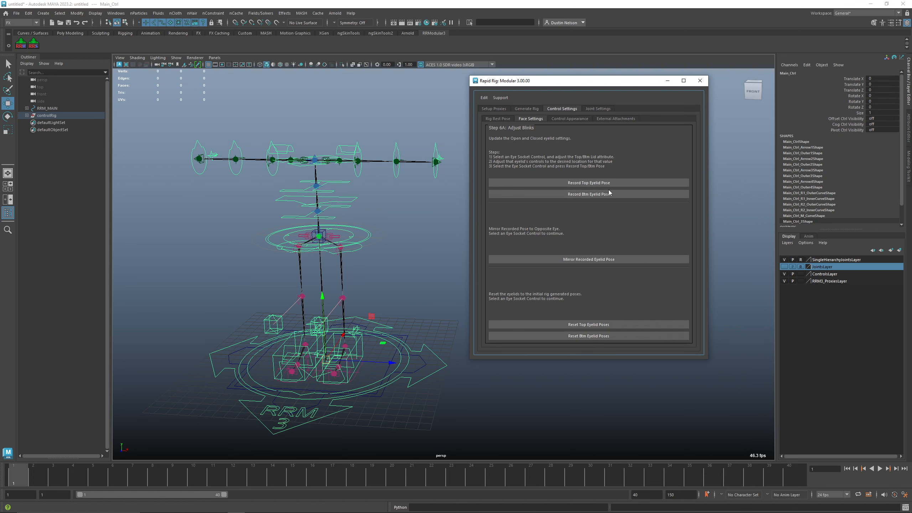
{"action": "left_click", "coordinate": [569, 119]}
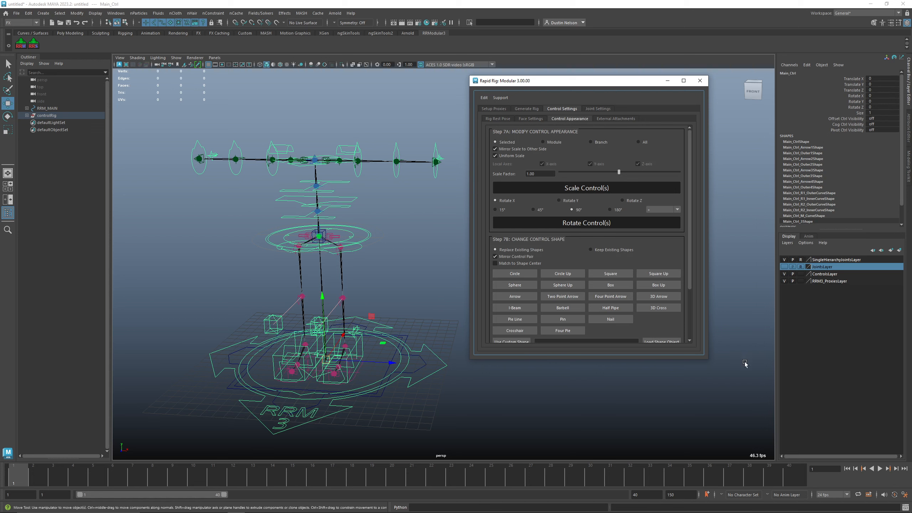
{"action": "left_click_drag", "start_coordinate": [708, 360], "coordinate": [713, 430]}
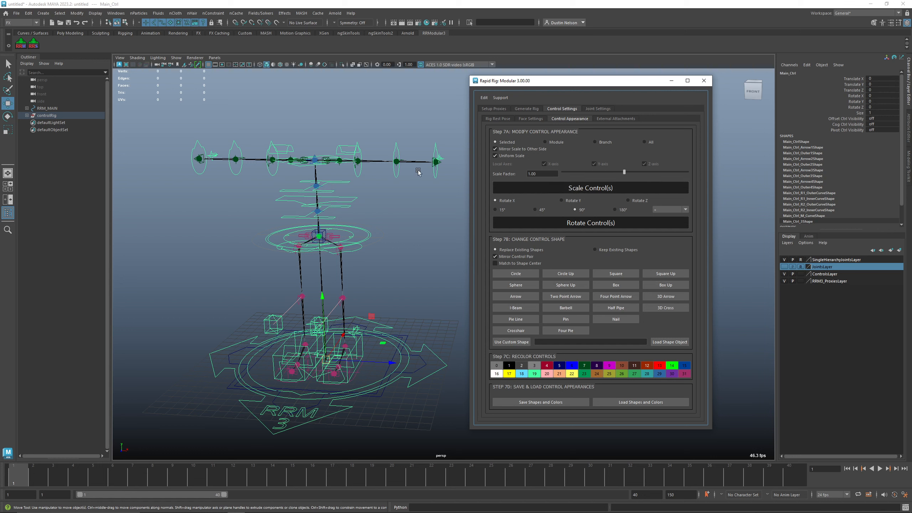
Step: Select the left elbow FK control and rotate its shape repeatedly by 90° about X
{"action": "left_click", "coordinate": [397, 167]}
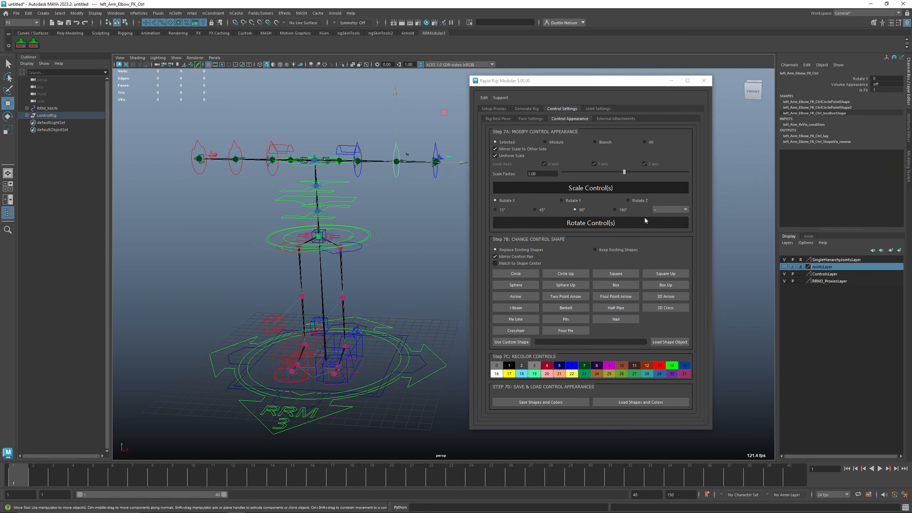
{"action": "left_click", "coordinate": [565, 223]}
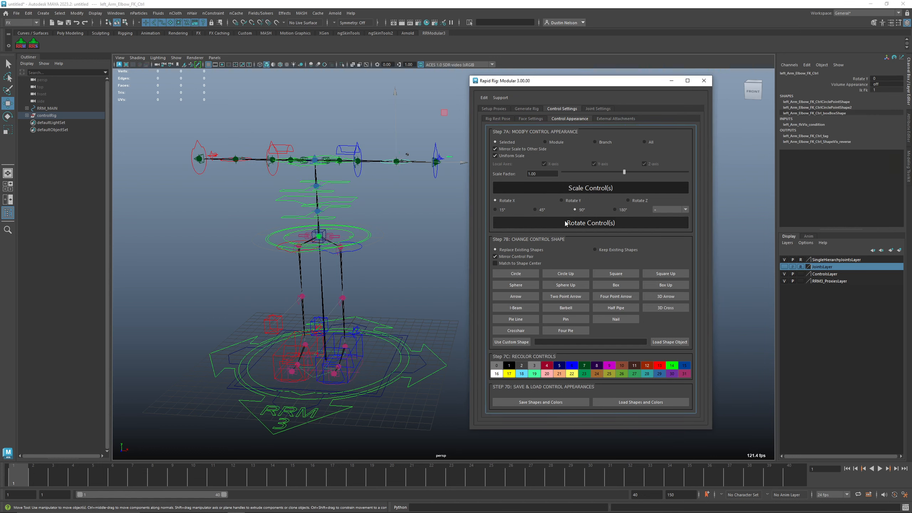
{"action": "left_click", "coordinate": [565, 223]}
{"action": "left_click", "coordinate": [569, 225]}
{"action": "left_click", "coordinate": [569, 224]}
{"action": "left_click", "coordinate": [562, 223]}
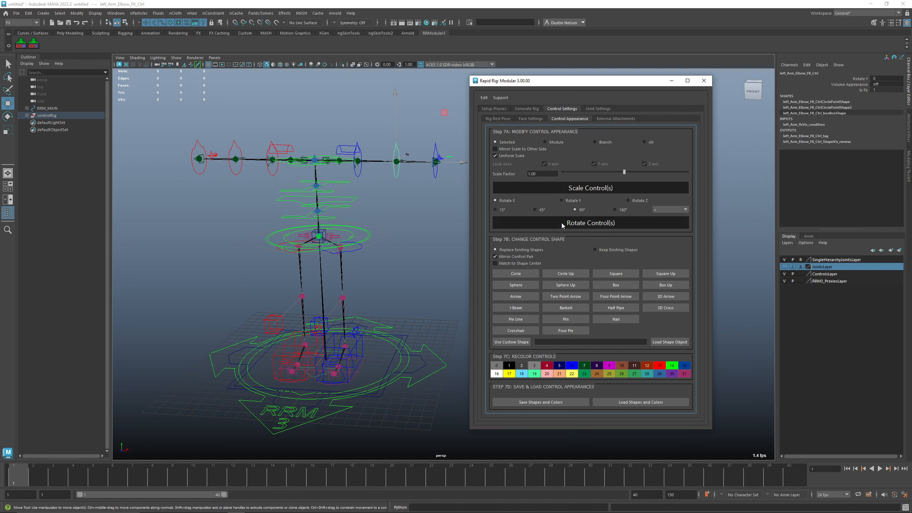
{"action": "left_click", "coordinate": [563, 224]}
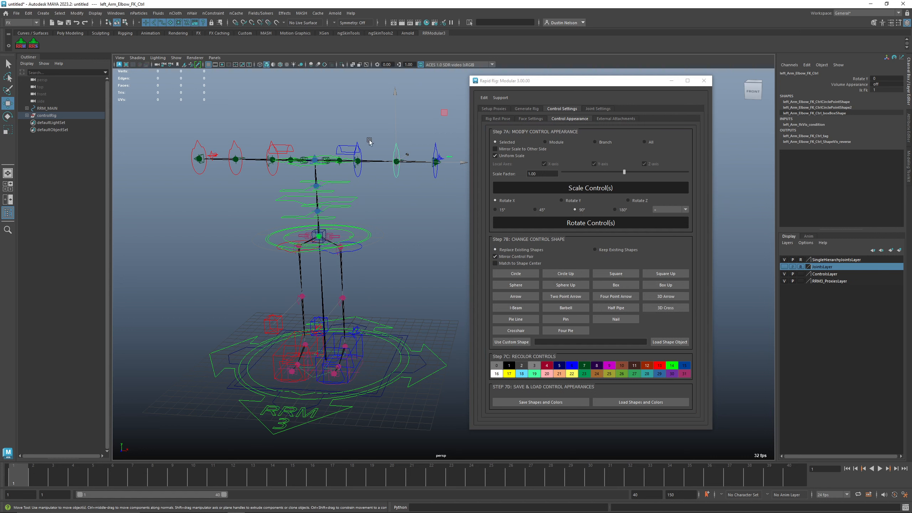
Step: Try changing the wrist FK controls to box shapes and rotating and moving their CVs, then undo the changes
{"action": "left_click", "coordinate": [432, 172]}
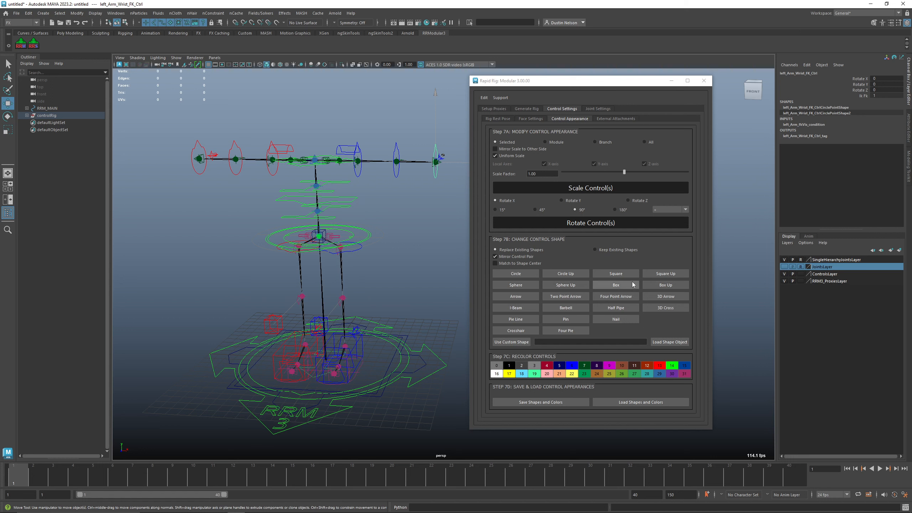
{"action": "left_click", "coordinate": [660, 286]}
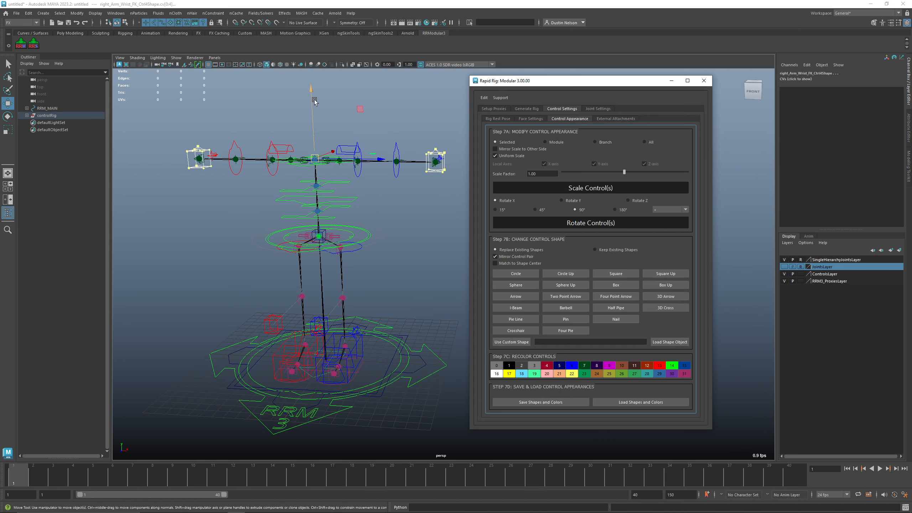
{"action": "left_click_drag", "start_coordinate": [312, 99], "coordinate": [314, 129]}
{"action": "key", "text": "e"}
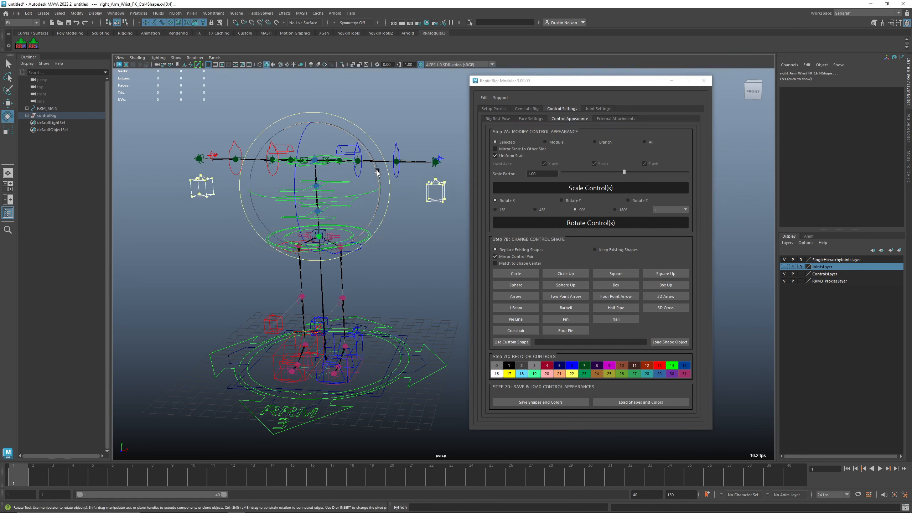
{"action": "left_click_drag", "start_coordinate": [379, 170], "coordinate": [257, 162]}
{"action": "key", "text": "ctrl+z"}
{"action": "key", "text": "w"}
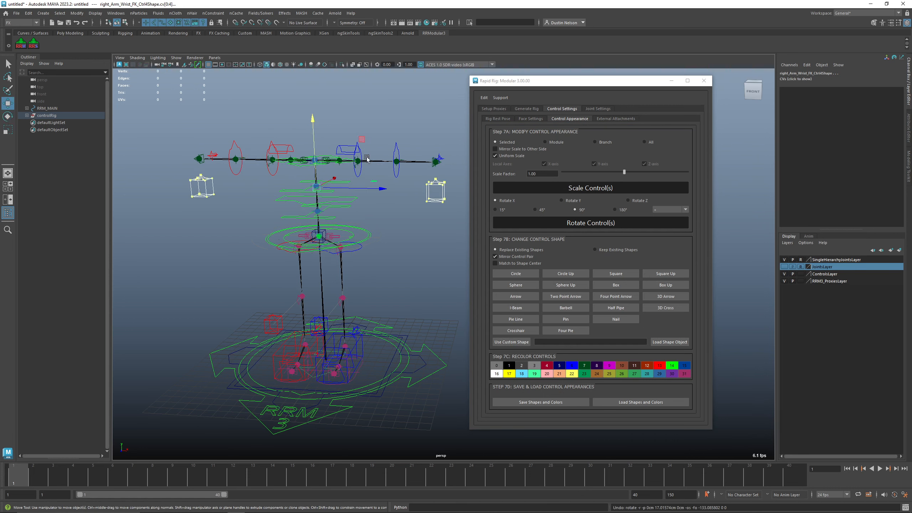
{"action": "left_click_drag", "start_coordinate": [318, 130], "coordinate": [319, 96]}
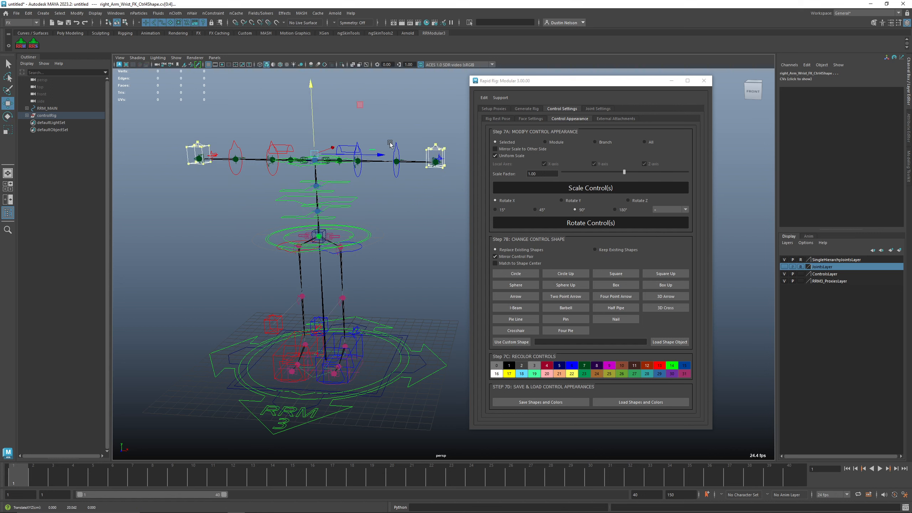
{"action": "key", "text": "ctrl+z"}
{"action": "key", "text": "ctrl+z"}
{"action": "key", "text": "ctrl+z"}
{"action": "key", "text": "ctrl+z"}
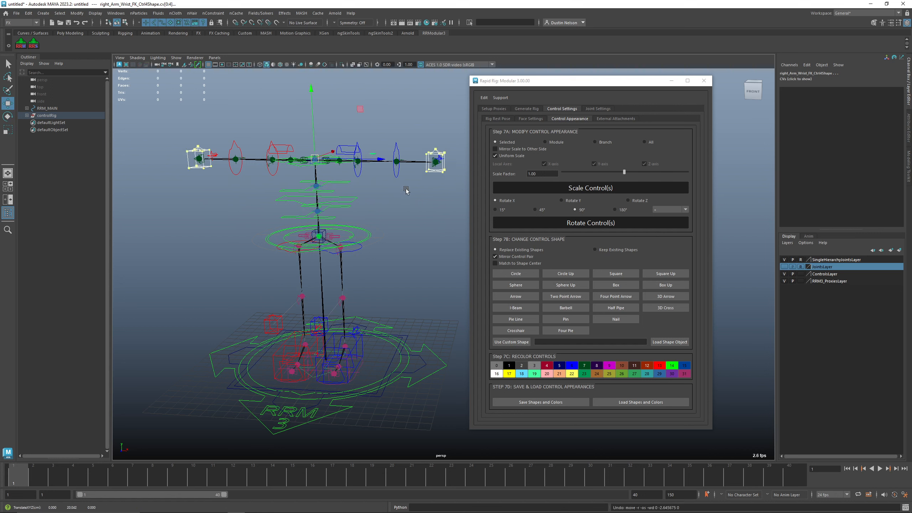
{"action": "left_click", "coordinate": [438, 122]}
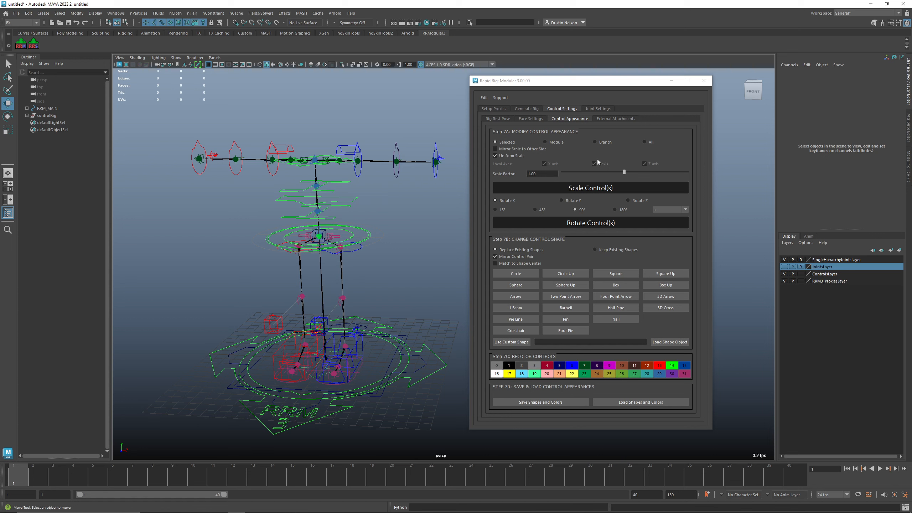
Step: Open External Attachments and set the attach method to Constrain to Control using only Parent Constraint
{"action": "left_click", "coordinate": [633, 119]}
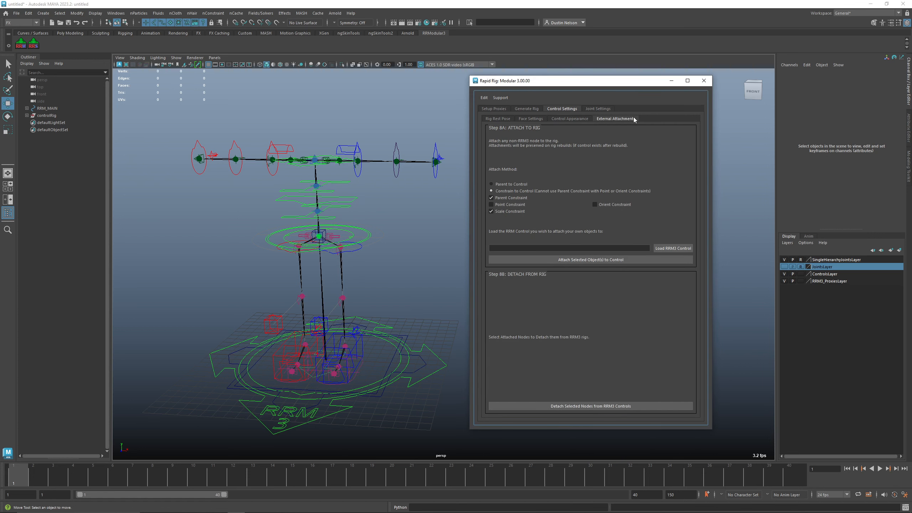
{"action": "left_click_drag", "start_coordinate": [632, 81], "coordinate": [712, 87]}
{"action": "left_click_drag", "start_coordinate": [718, 435], "coordinate": [718, 340]}
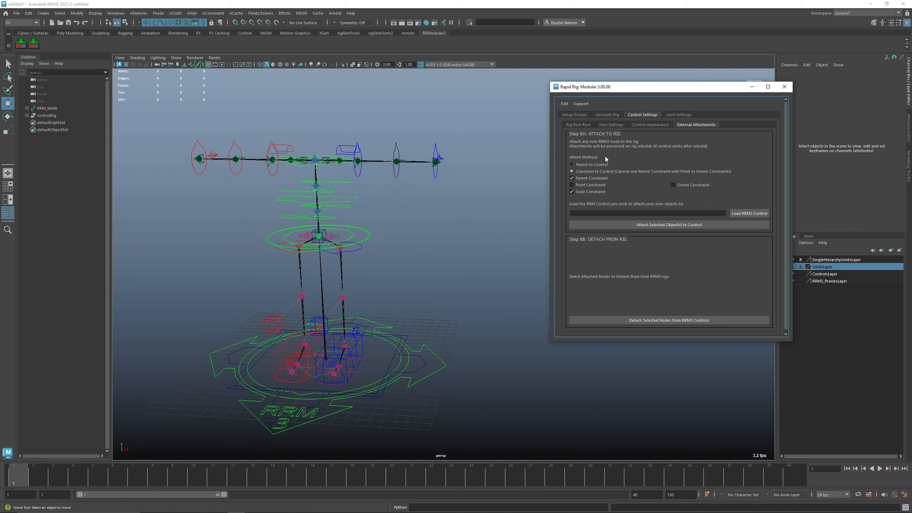
{"action": "left_click", "coordinate": [587, 167]}
{"action": "left_click", "coordinate": [593, 171]}
{"action": "left_click", "coordinate": [599, 176]}
{"action": "left_click", "coordinate": [597, 184]}
{"action": "left_click", "coordinate": [681, 185]}
{"action": "left_click", "coordinate": [606, 184]}
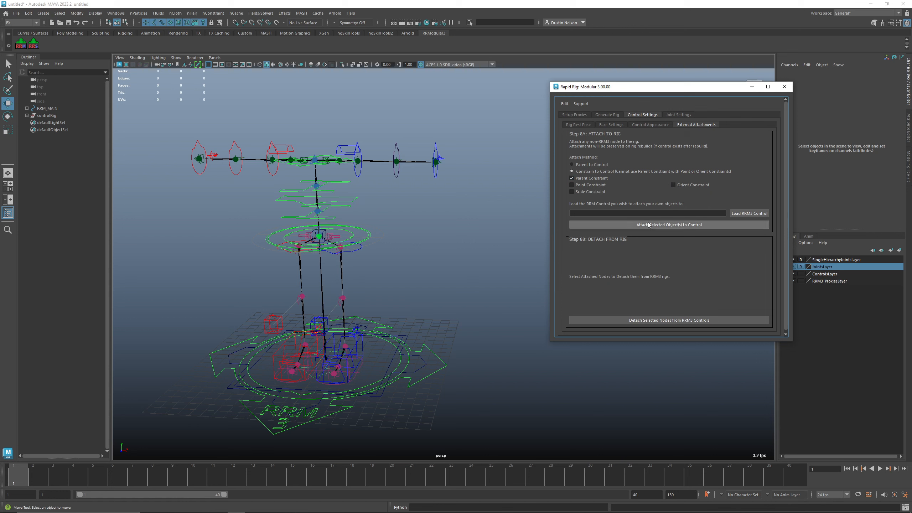
Step: Load the spine mid IK control as the RRM control to attach objects to
{"action": "left_click", "coordinate": [350, 202]}
{"action": "left_click", "coordinate": [748, 214]}
{"action": "left_click", "coordinate": [408, 229]}
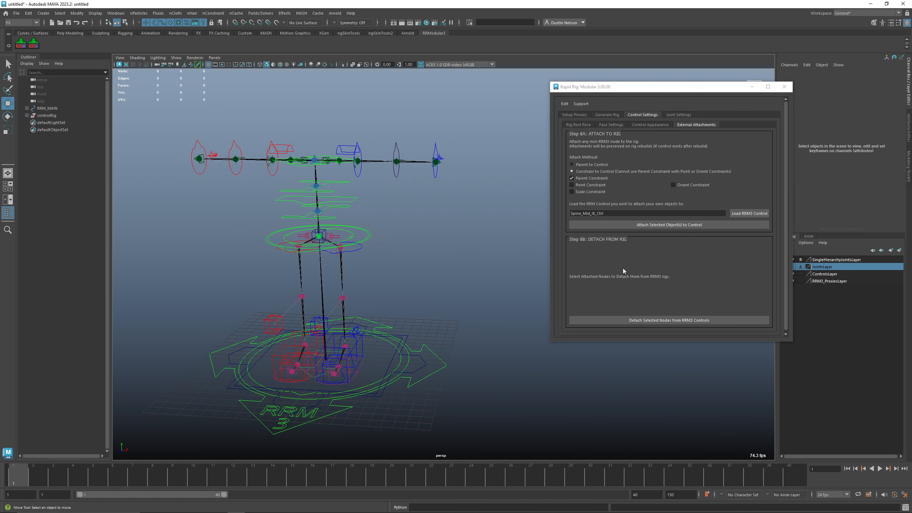
{"action": "left_click", "coordinate": [355, 199]}
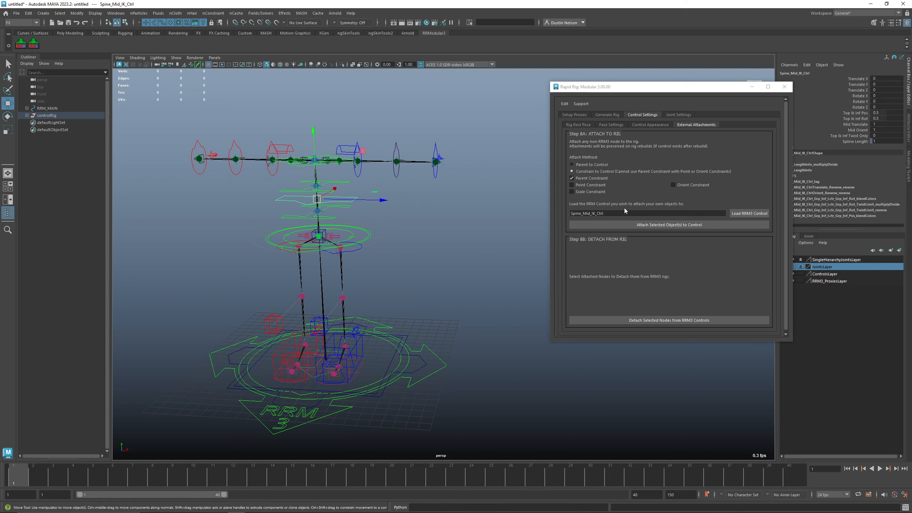
Step: Open the Joint Settings panel for renaming single-hierarchy joints to MotionBuilder names
{"action": "left_click", "coordinate": [682, 115]}
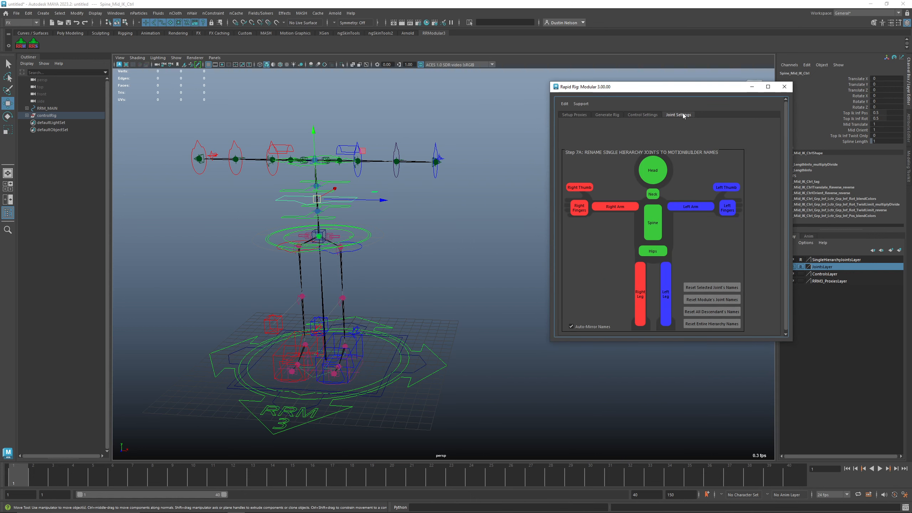
{"action": "left_click_drag", "start_coordinate": [687, 93], "coordinate": [654, 90]}
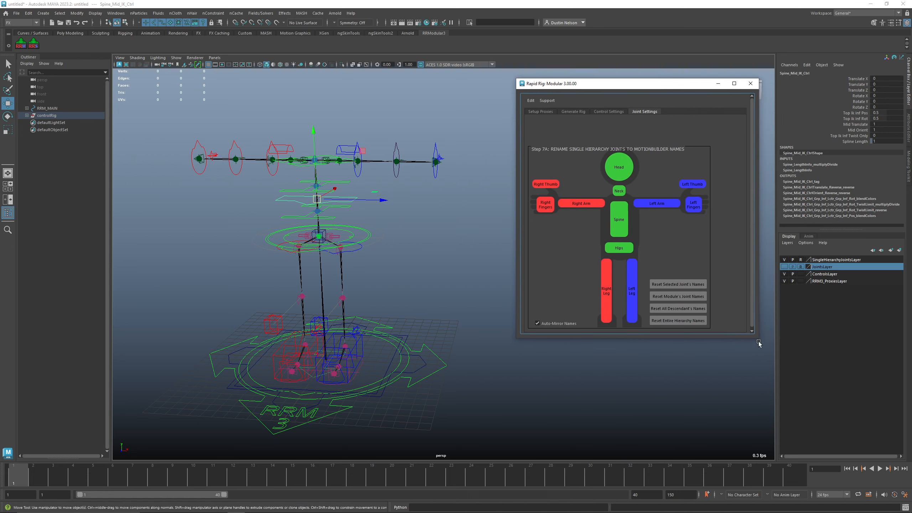
Step: Hide the controls and proxies layers so only the single-hierarchy joints layer is shown, and select that layer
{"action": "mouse_move", "coordinate": [758, 341]}
{"action": "left_mouse_down"}
{"action": "mouse_move", "coordinate": [759, 362]}
{"action": "mouse_move", "coordinate": [749, 348]}
{"action": "left_mouse_up"}
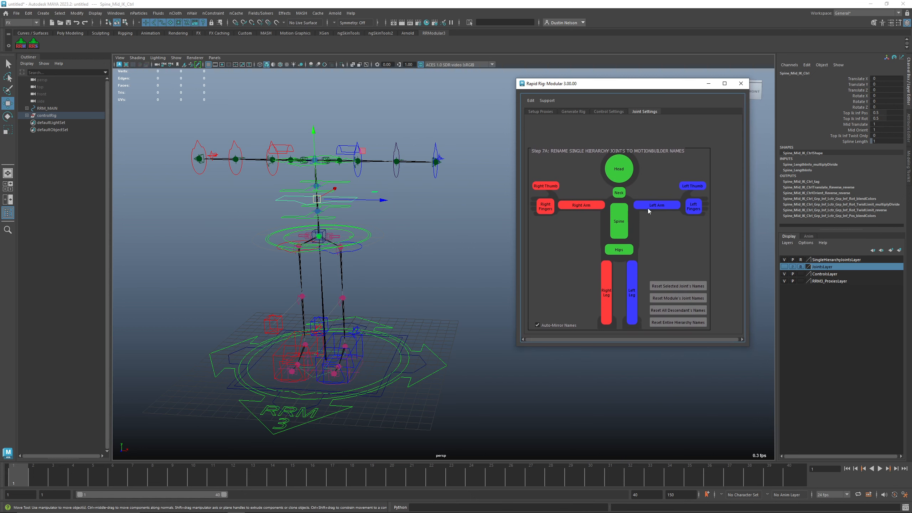
{"action": "left_click", "coordinate": [784, 274]}
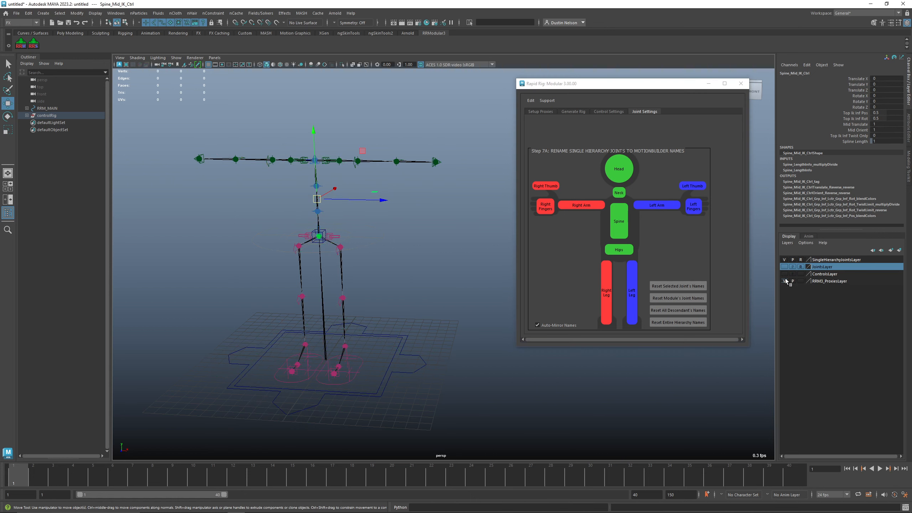
{"action": "left_click", "coordinate": [785, 281]}
{"action": "left_click", "coordinate": [336, 163]}
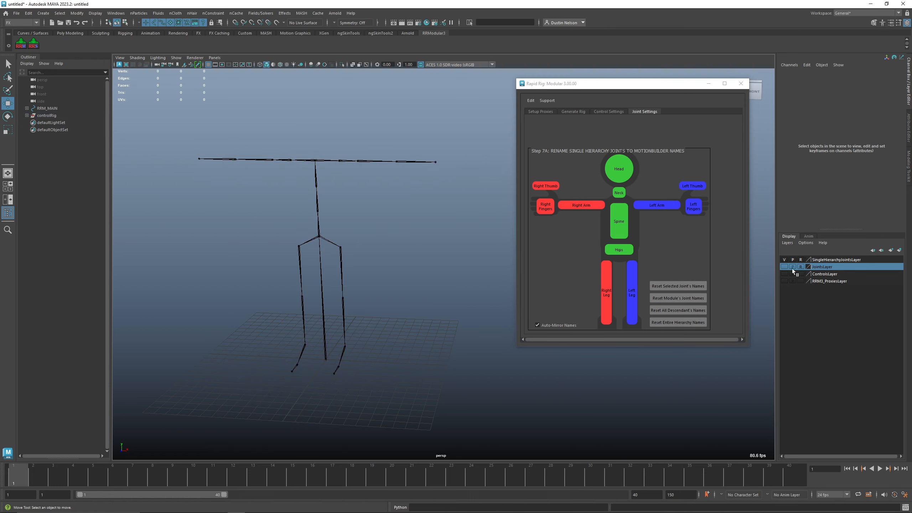
{"action": "left_click", "coordinate": [797, 257]}
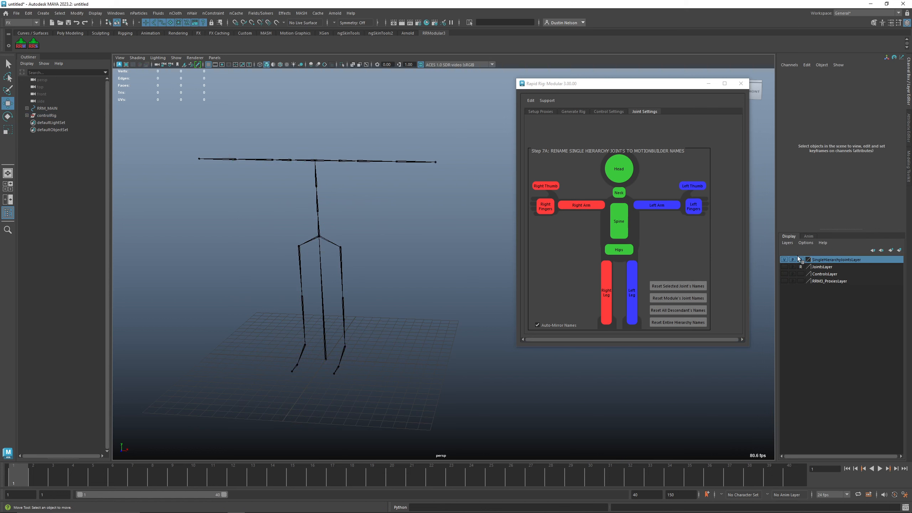
Step: Try renaming the left clavicle joint with the Left Arm MotionBuilder names, then undo the rename
{"action": "left_click", "coordinate": [333, 162]}
{"action": "left_click", "coordinate": [344, 165]}
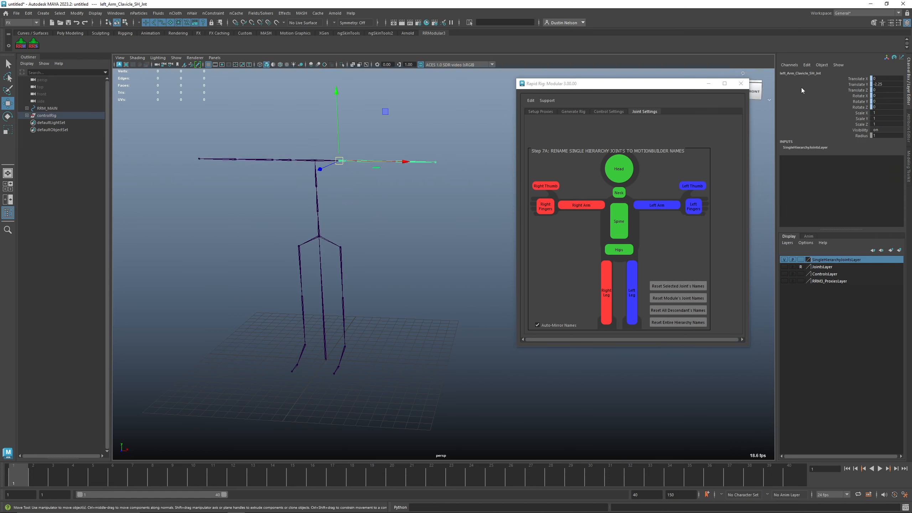
{"action": "left_click", "coordinate": [655, 206]}
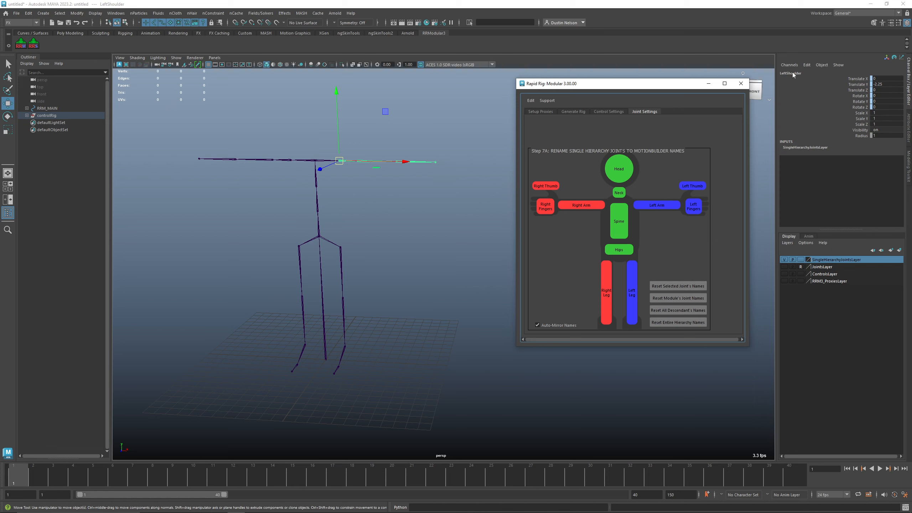
{"action": "left_click", "coordinate": [291, 159]}
{"action": "middle_click_drag", "start_coordinate": [356, 280], "coordinate": [399, 254], "text": "alt"}
{"action": "key", "text": "ctrl+z"}
{"action": "key", "text": "ctrl+z"}
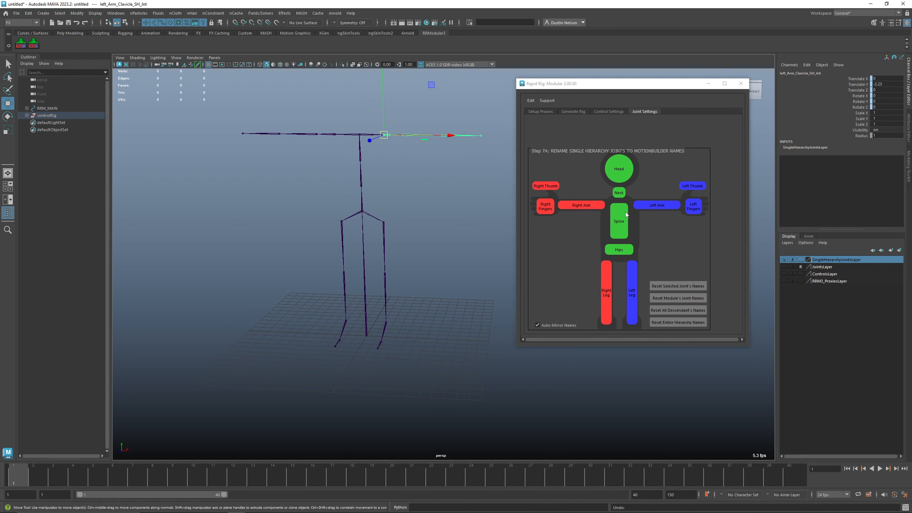
Step: Browse the Rapid Rig tabs, the Edit menu and the spine module's name presets
{"action": "left_click", "coordinate": [573, 112]}
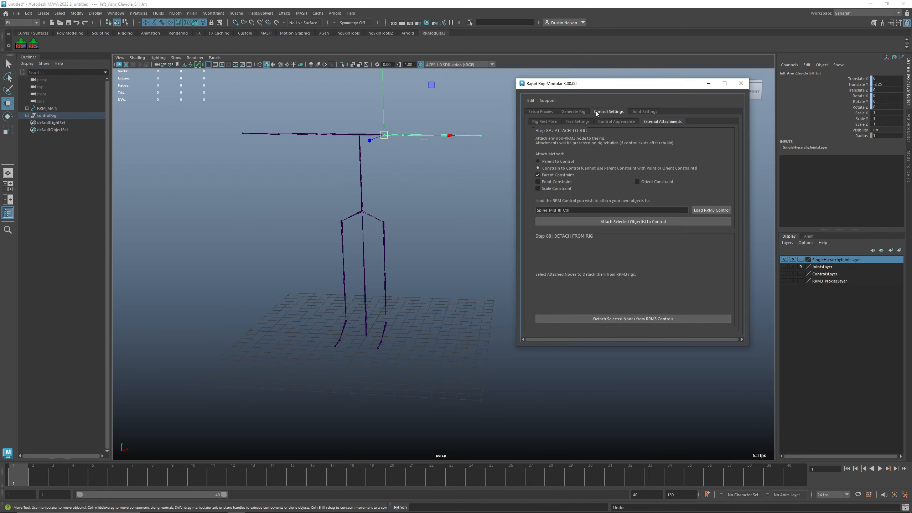
{"action": "left_click", "coordinate": [542, 111]}
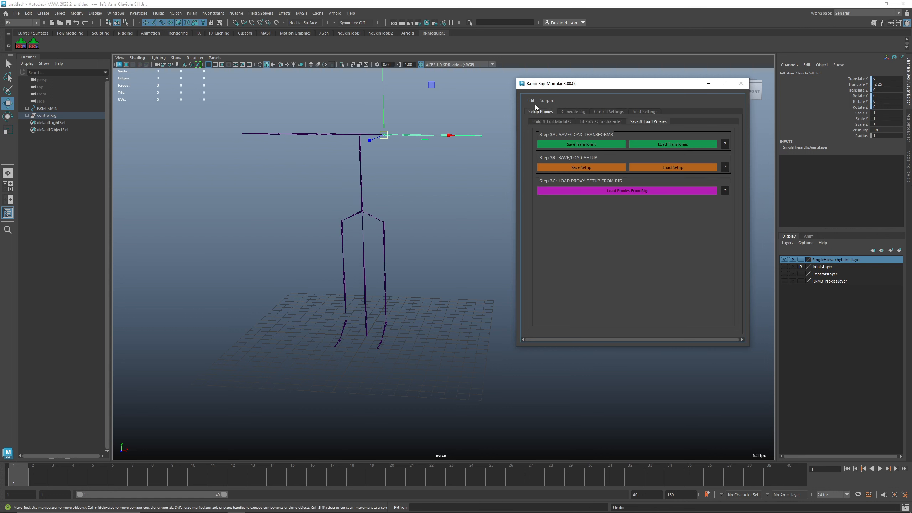
{"action": "left_click", "coordinate": [532, 100]}
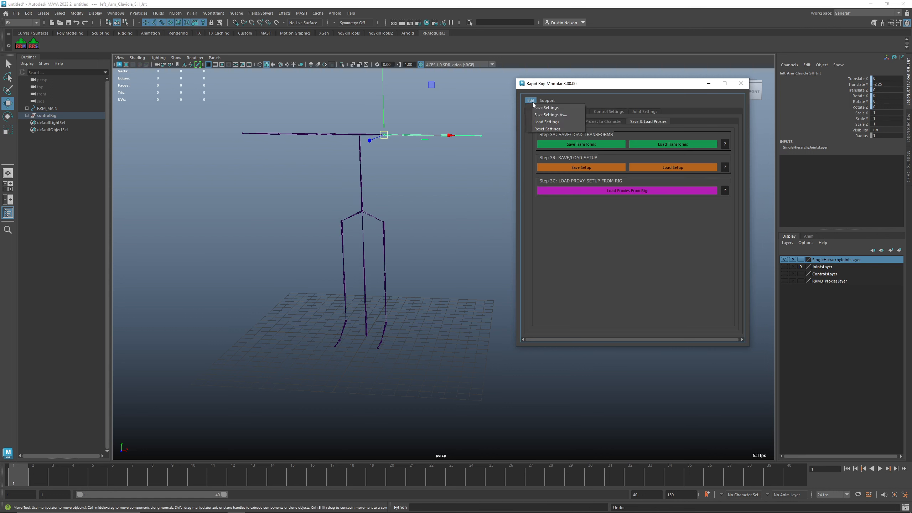
{"action": "left_click", "coordinate": [550, 122]}
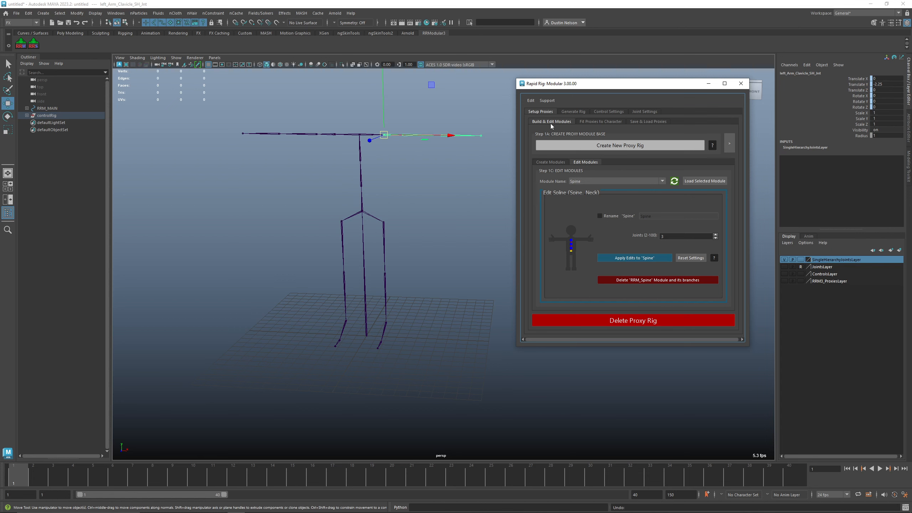
{"action": "left_click", "coordinate": [568, 111]}
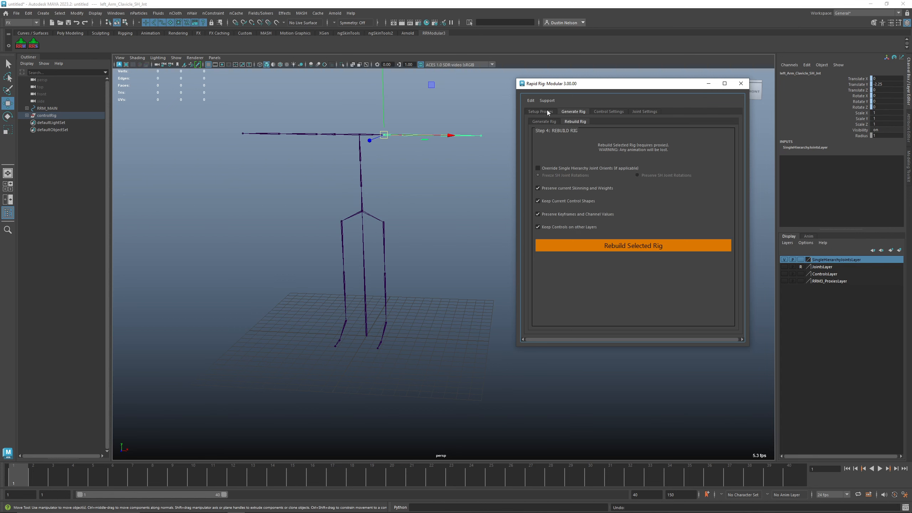
{"action": "left_click", "coordinate": [531, 100]}
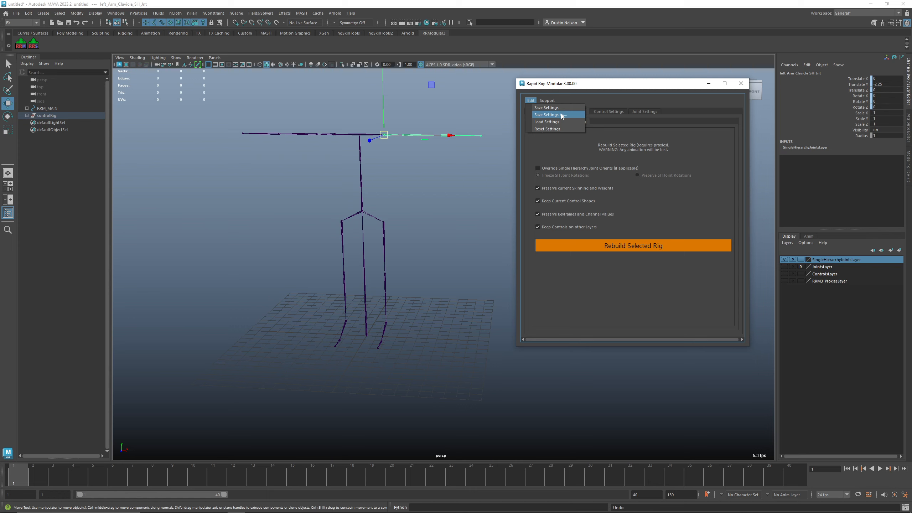
{"action": "left_click", "coordinate": [631, 129]}
{"action": "left_click", "coordinate": [541, 112]}
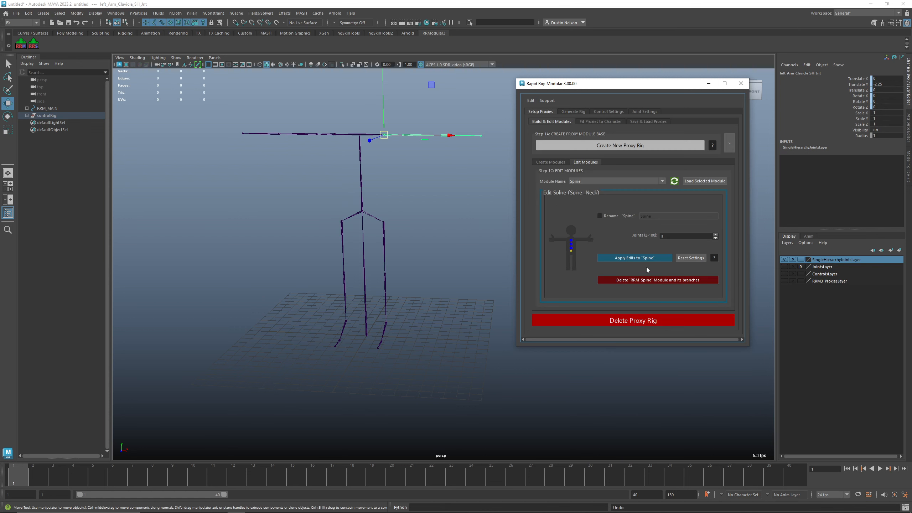
{"action": "left_click", "coordinate": [562, 163]}
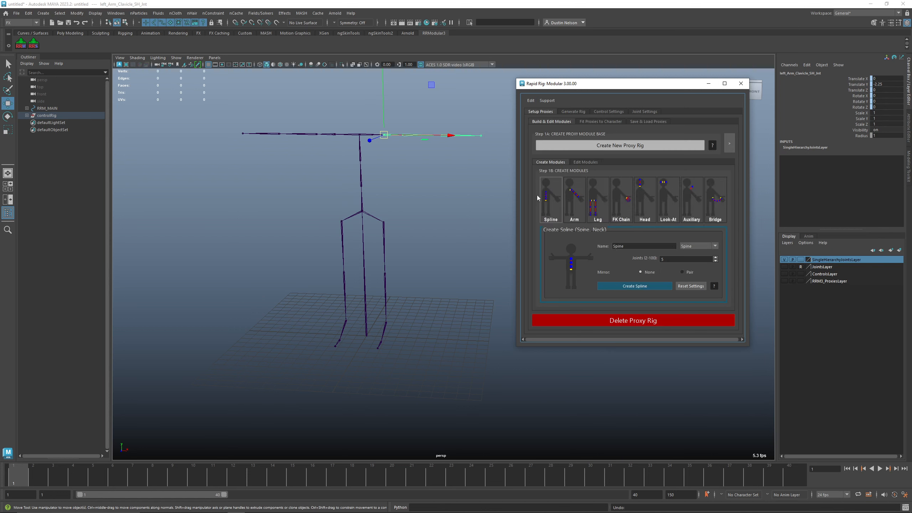
{"action": "left_click", "coordinate": [692, 248]}
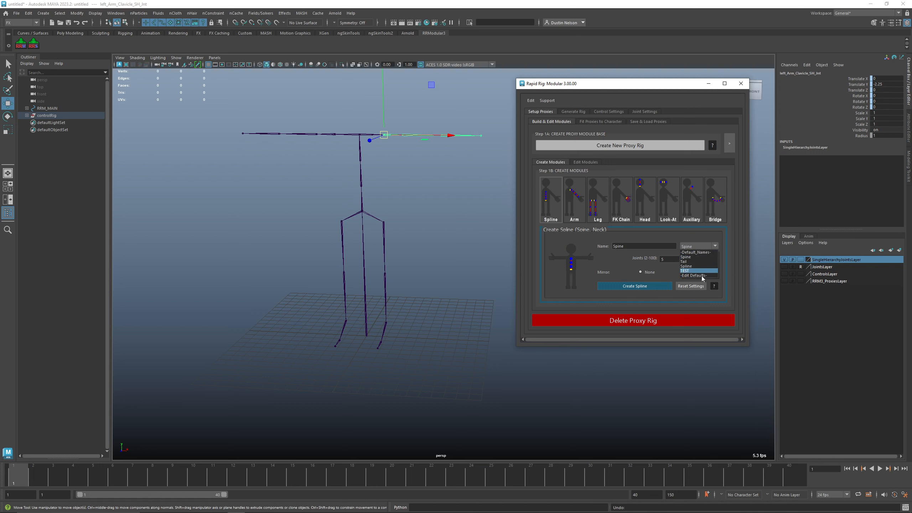
Step: Review the template options in the Create Proxy Rig dialog, then cancel it
{"action": "left_click", "coordinate": [660, 145]}
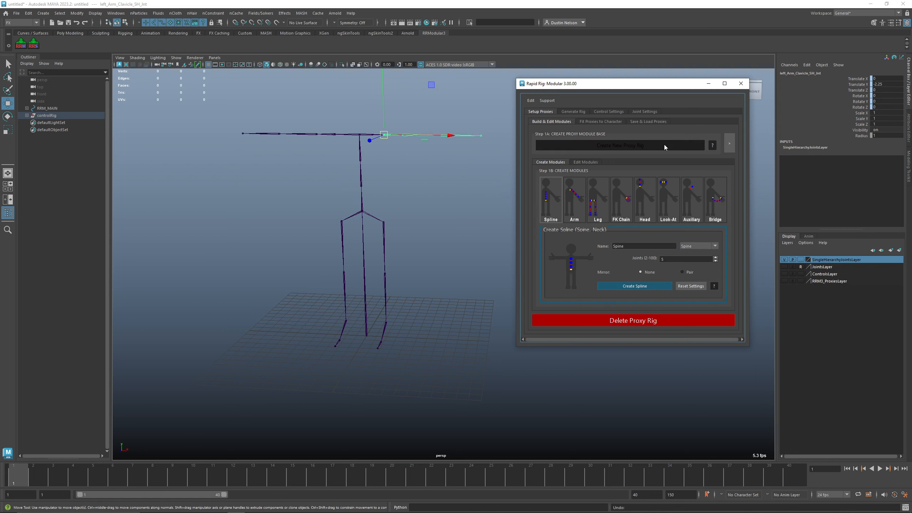
{"action": "left_click", "coordinate": [451, 264]}
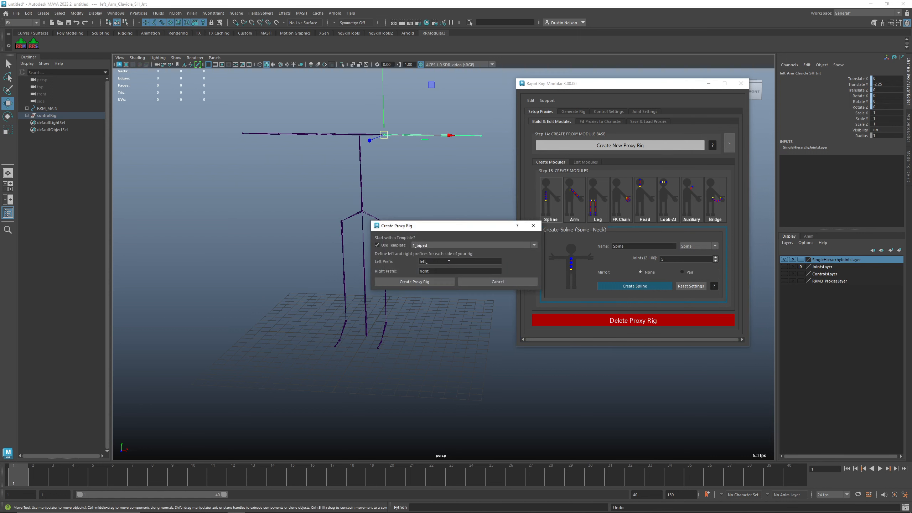
{"action": "left_click", "coordinate": [430, 246]}
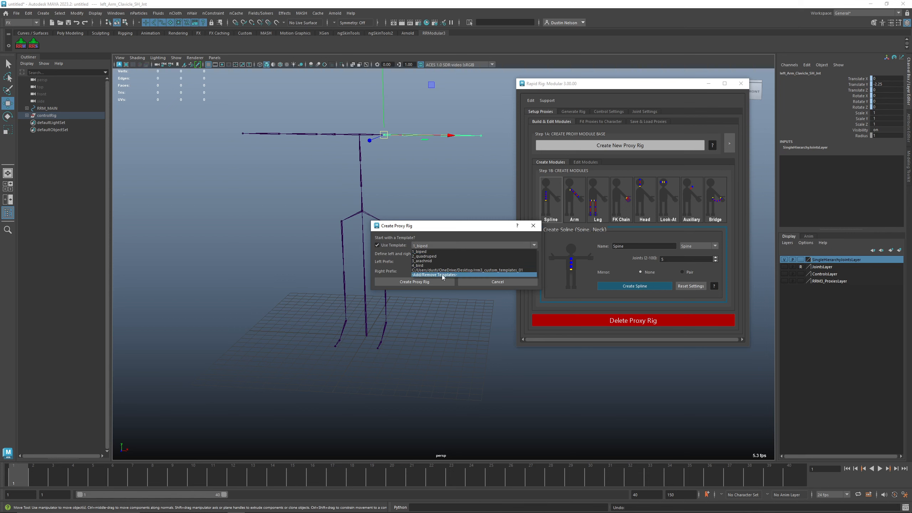
{"action": "left_click", "coordinate": [496, 283]}
{"action": "left_click", "coordinate": [497, 282]}
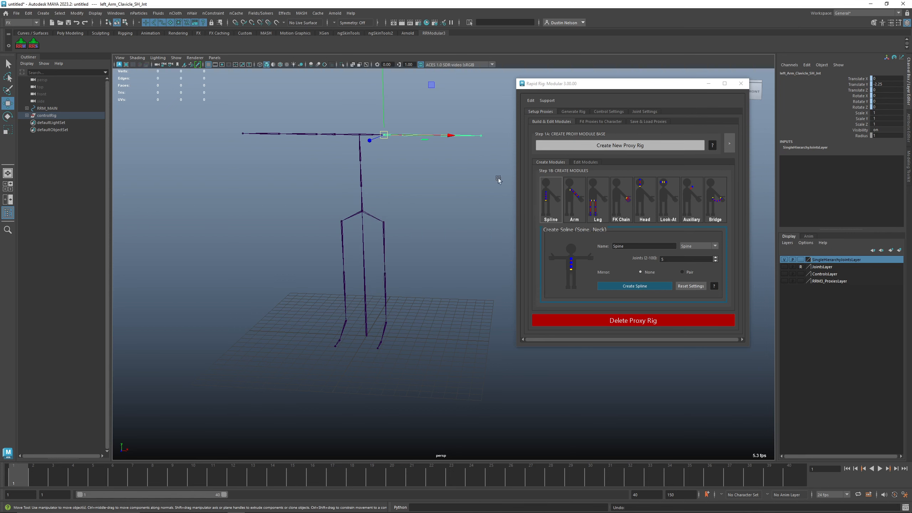
Step: Pick the Arm module in Create Modules and set its upper and lower twist joints to 2
{"action": "left_click", "coordinate": [610, 122]}
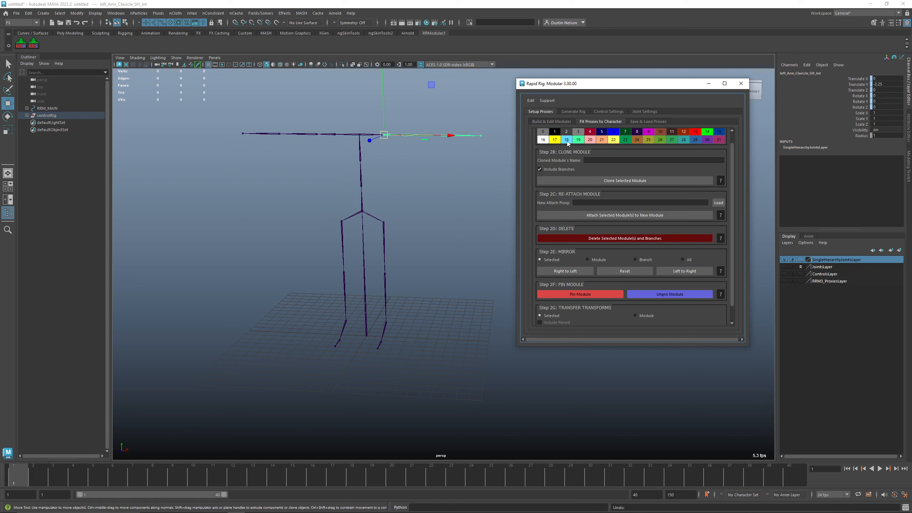
{"action": "left_click", "coordinate": [550, 121]}
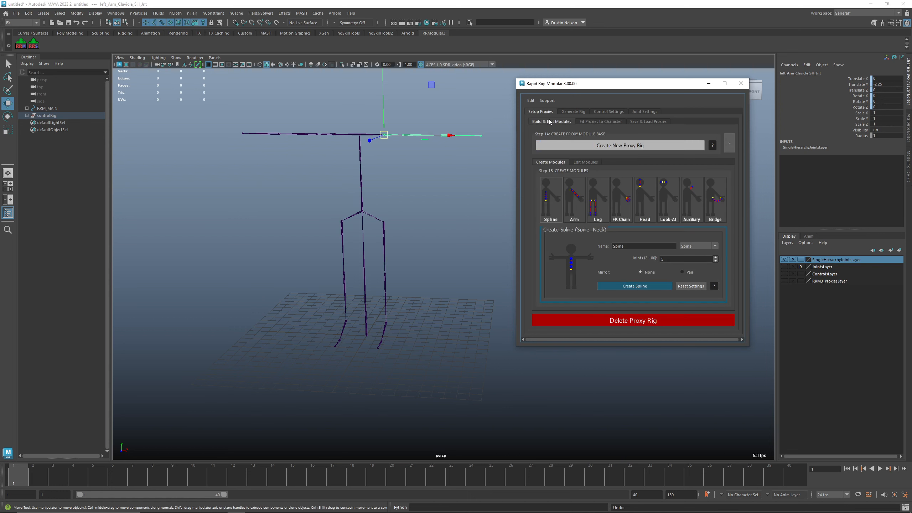
{"action": "left_click", "coordinate": [574, 214]}
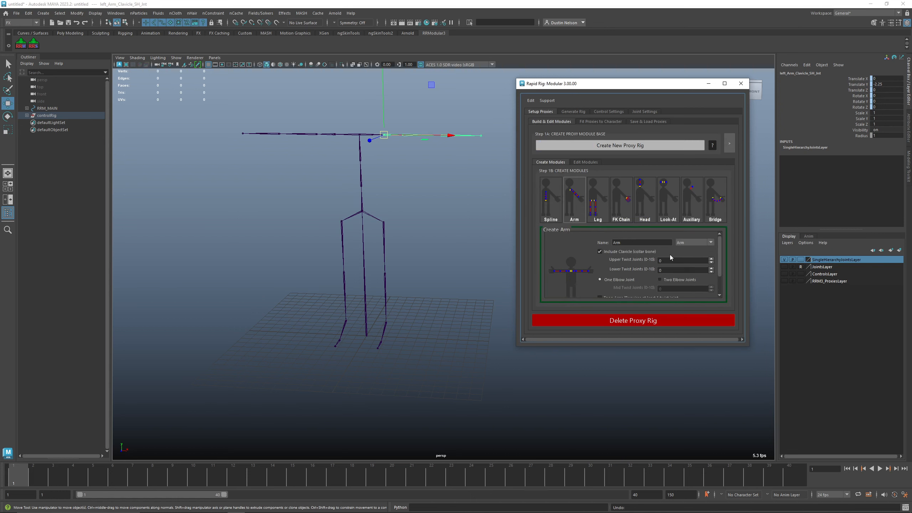
{"action": "left_click", "coordinate": [712, 259]}
{"action": "left_click", "coordinate": [711, 258]}
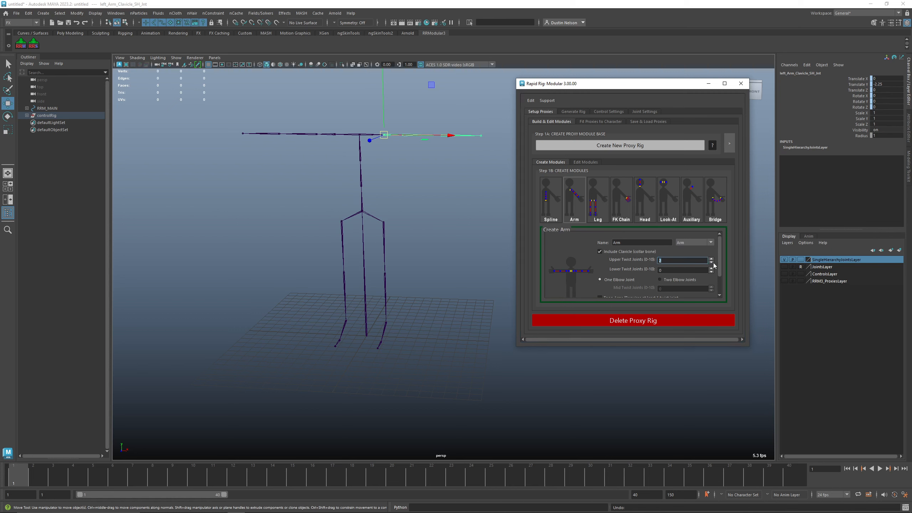
{"action": "left_click", "coordinate": [712, 269]}
{"action": "left_click", "coordinate": [711, 269]}
Step: Open Get online support from the Support menu and reposition the Rapid Rig window
{"action": "left_click", "coordinate": [531, 100]}
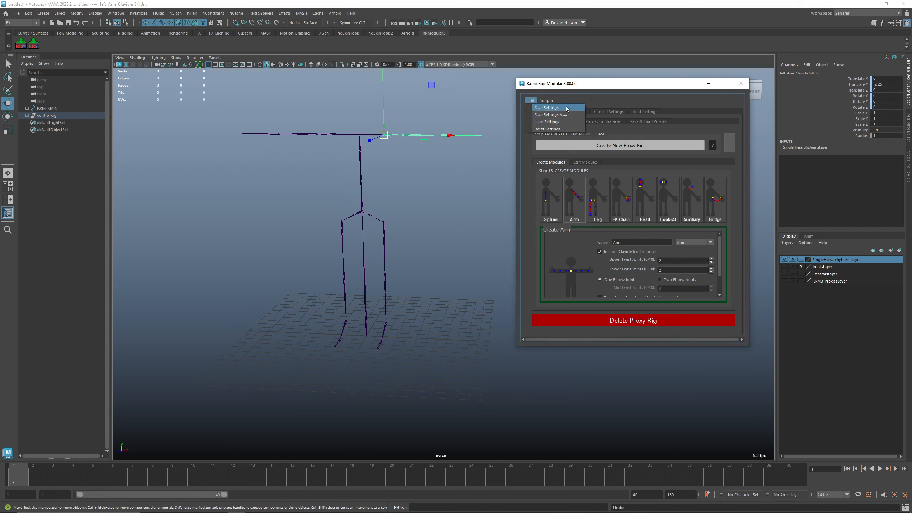
{"action": "left_click", "coordinate": [547, 100]}
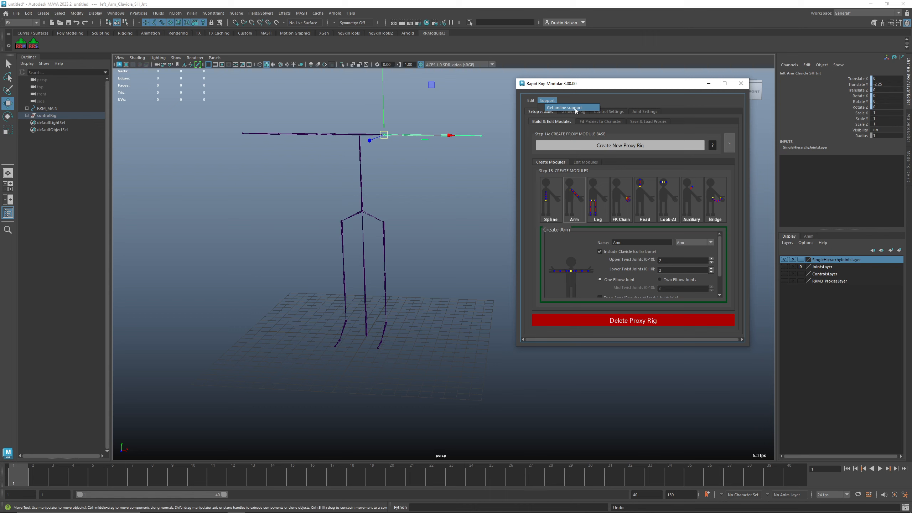
{"action": "left_click", "coordinate": [576, 108]}
{"action": "left_click_drag", "start_coordinate": [608, 87], "coordinate": [585, 83]}
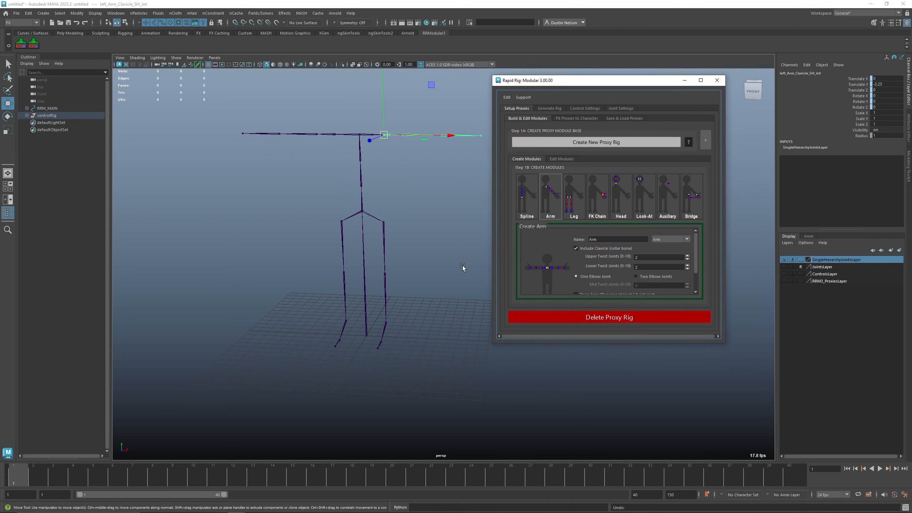
{"action": "left_click_drag", "start_coordinate": [576, 85], "coordinate": [615, 114]}
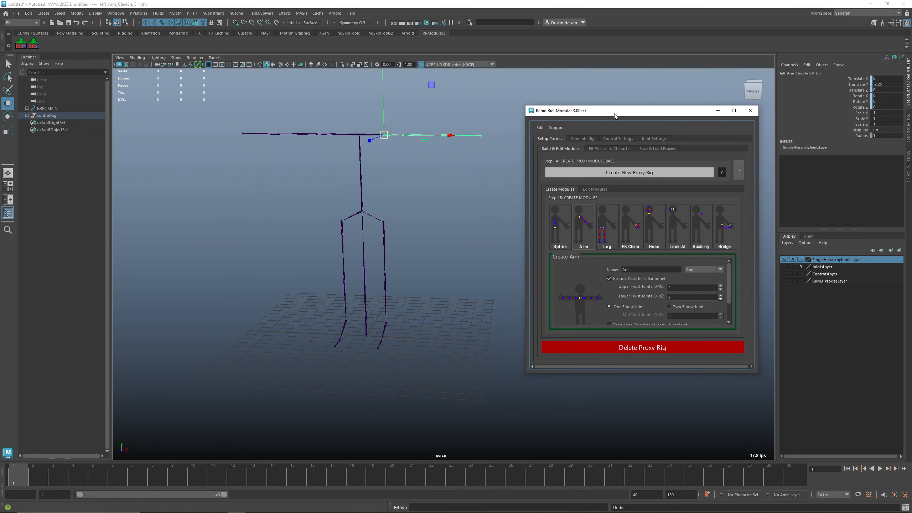